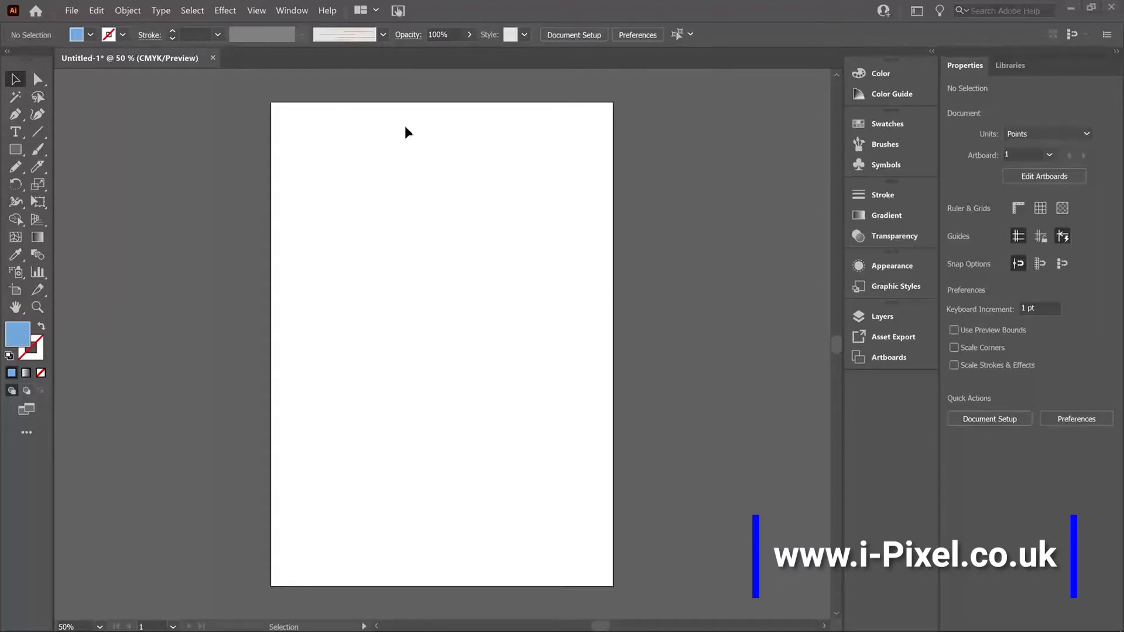
# Draw a blue rectangle in the upper part of the page and enlarge it to about 439 × 407 pt
pyautogui.click(16, 156)
pyautogui.click(68, 153)
pyautogui.moveTo(312, 171); pyautogui.dragTo(487, 341)
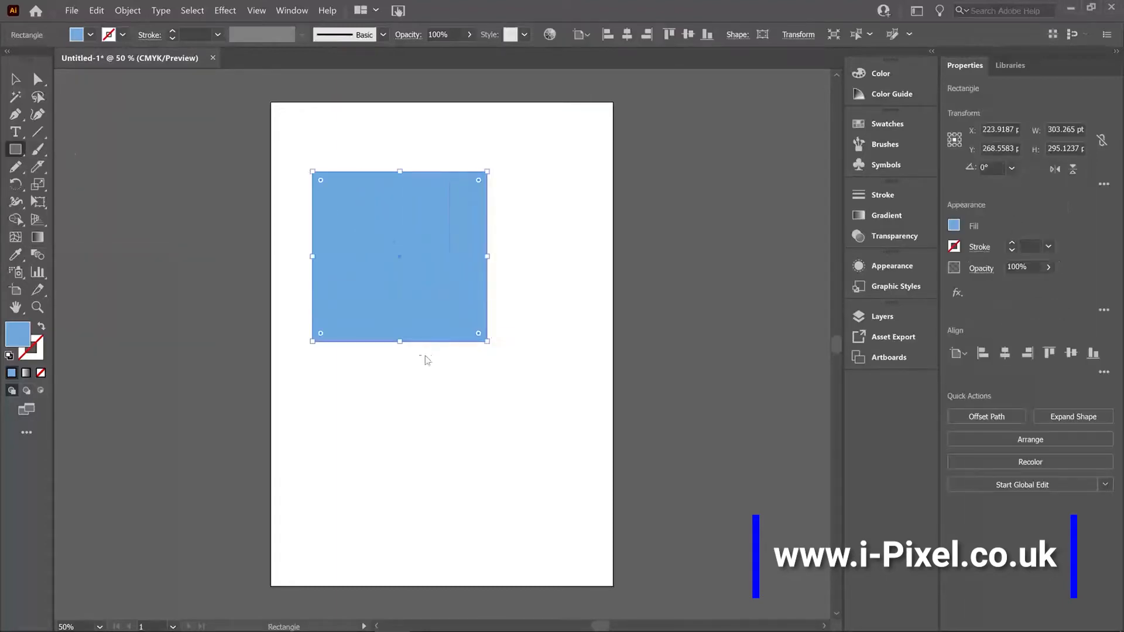
pyautogui.click(15, 82)
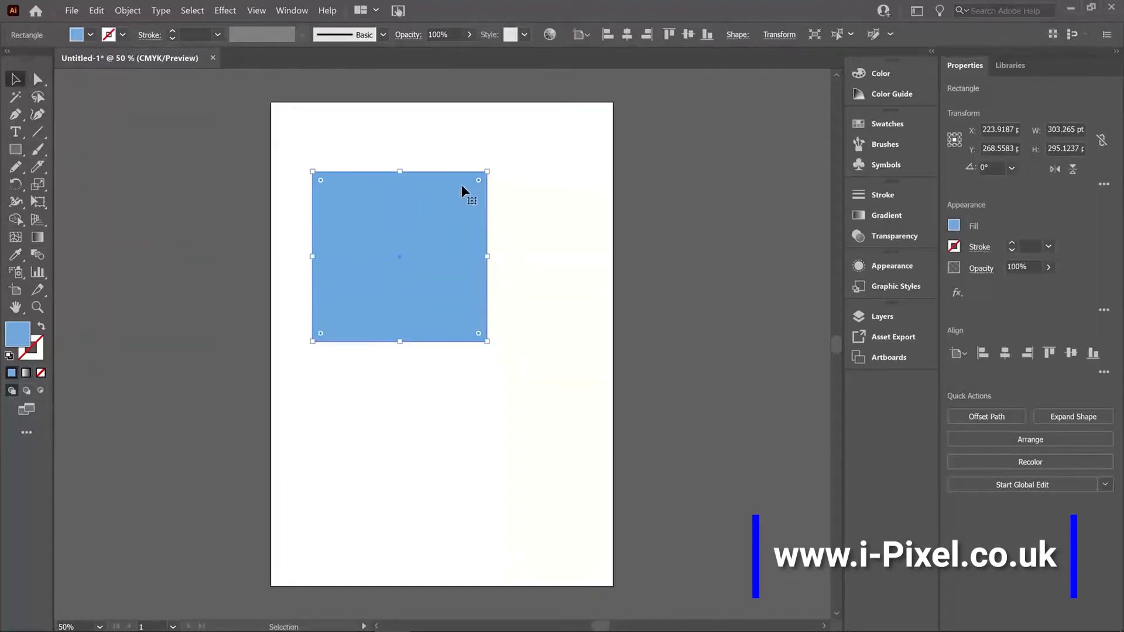
pyautogui.moveTo(487, 172); pyautogui.dragTo(565, 133)
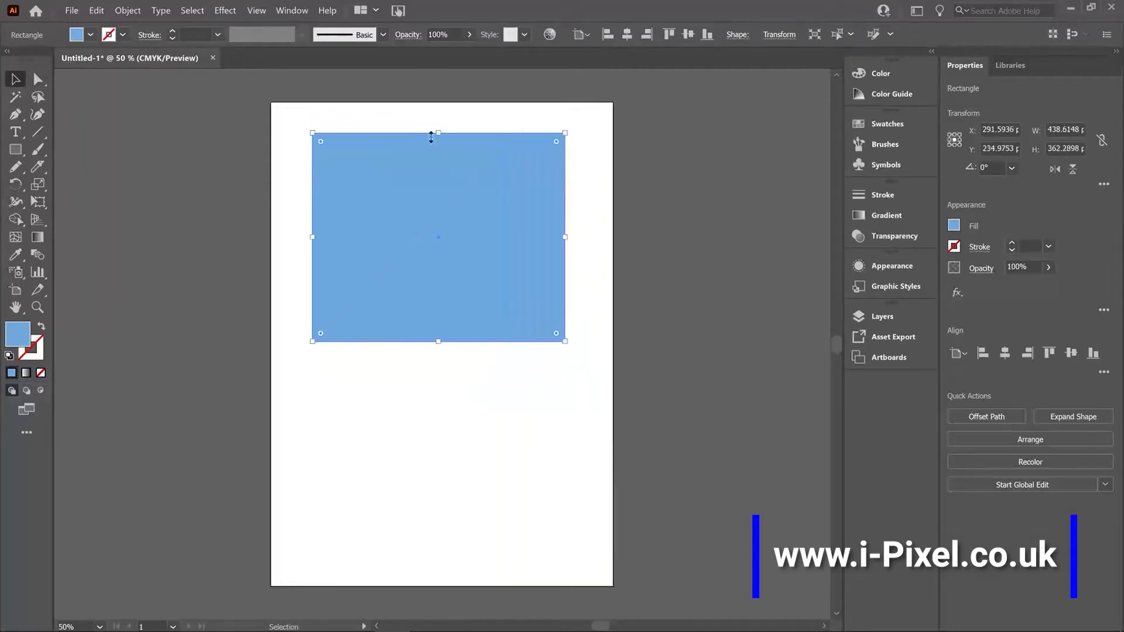
pyautogui.moveTo(437, 132)
pyautogui.mouseDown()
pyautogui.moveTo(430, 223)
pyautogui.moveTo(433, 127)
pyautogui.mouseUp()
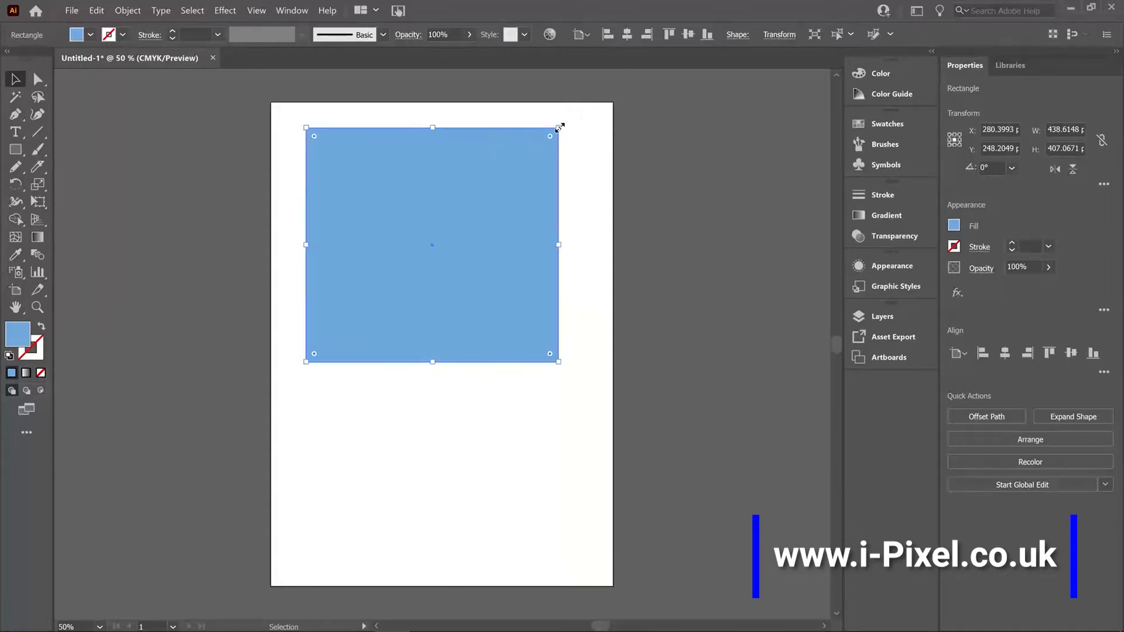
# Try to squash the rectangle into a thin horizontal bar by its upper corner, and undo that resize
pyautogui.moveTo(561, 126); pyautogui.dragTo(502, 463)
pyautogui.hotkey('ctrl', 'z')
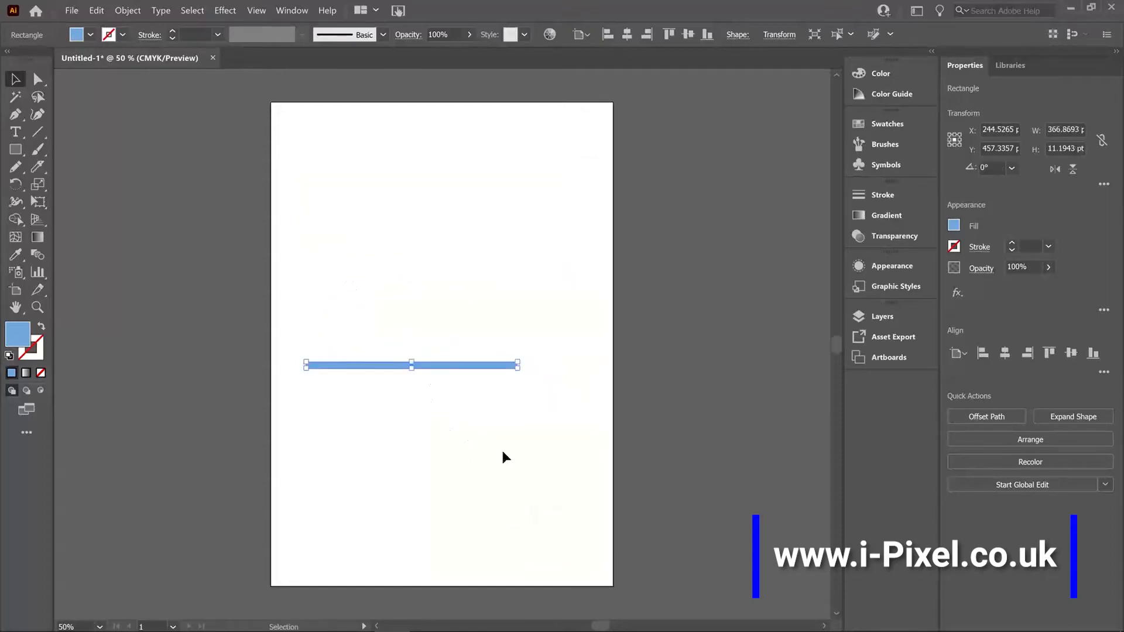
pyautogui.hotkey('ctrl', 'z')
# Narrow the rectangle to about 127 pt wide and move it to the upper left of the page
pyautogui.moveTo(481, 235); pyautogui.dragTo(502, 268)
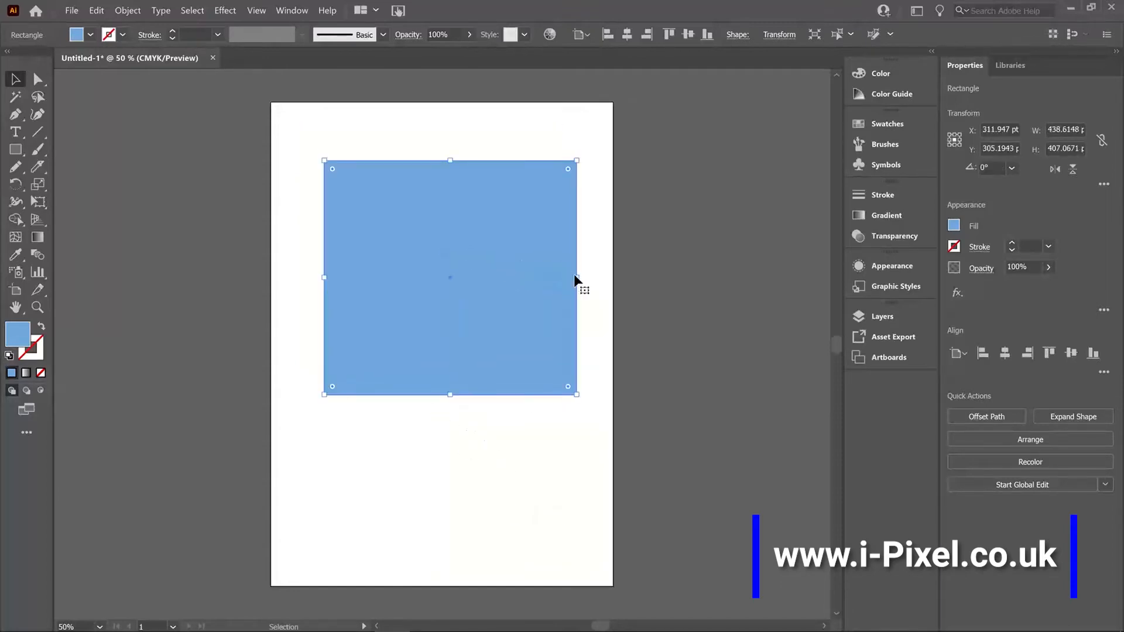
pyautogui.moveTo(576, 281); pyautogui.dragTo(398, 281)
pyautogui.moveTo(380, 240); pyautogui.dragTo(477, 215)
pyautogui.rightClick(458, 224)
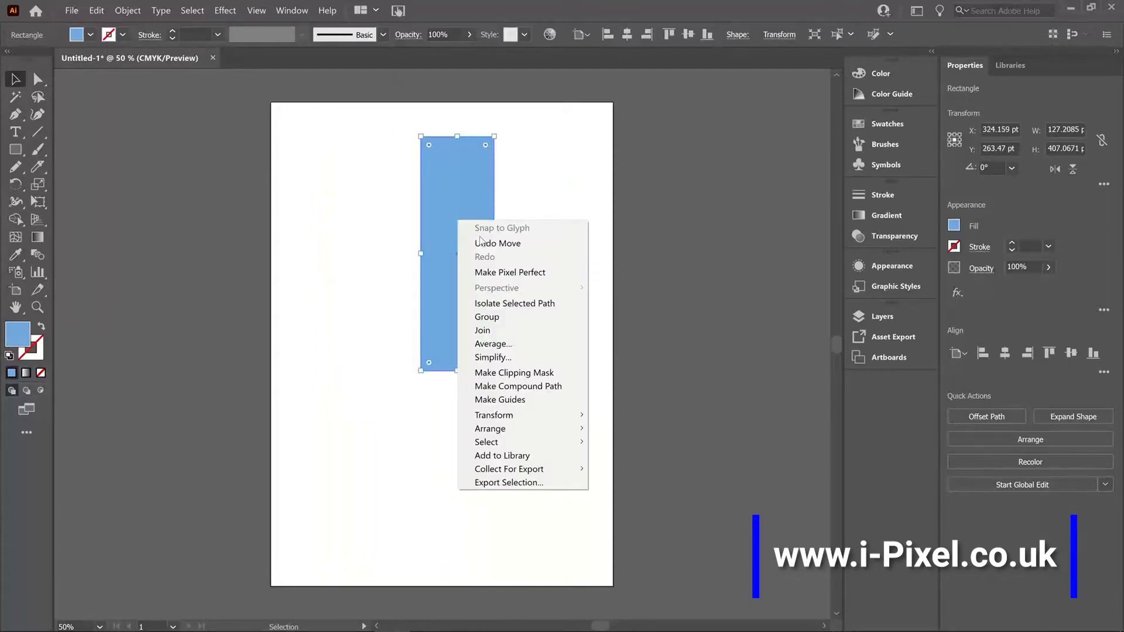
pyautogui.moveTo(512, 420)
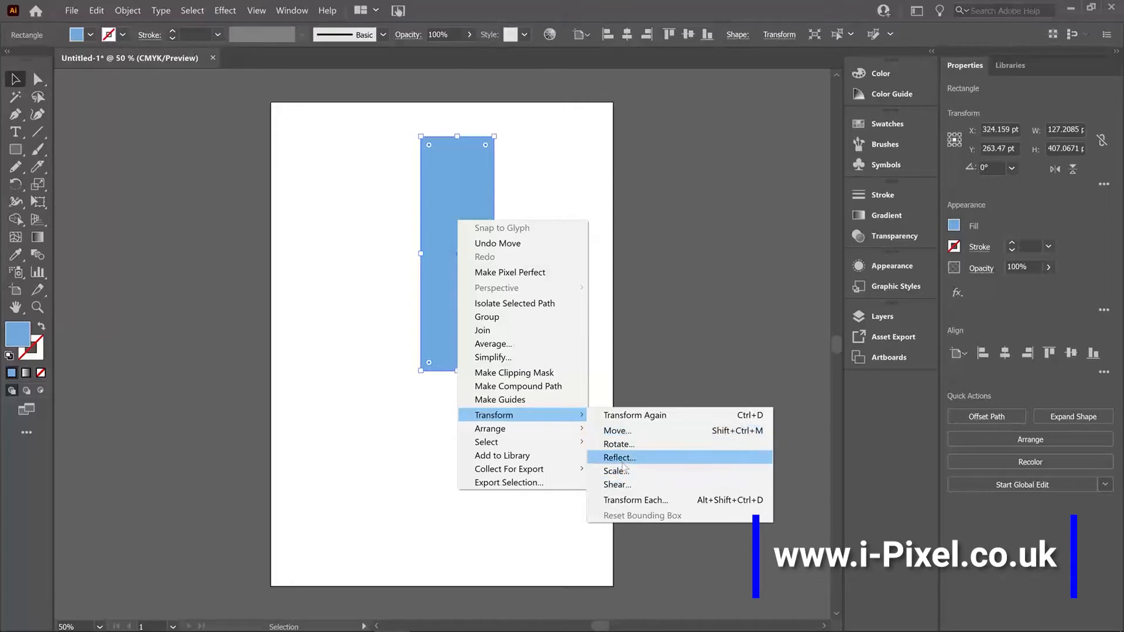
pyautogui.click(454, 234)
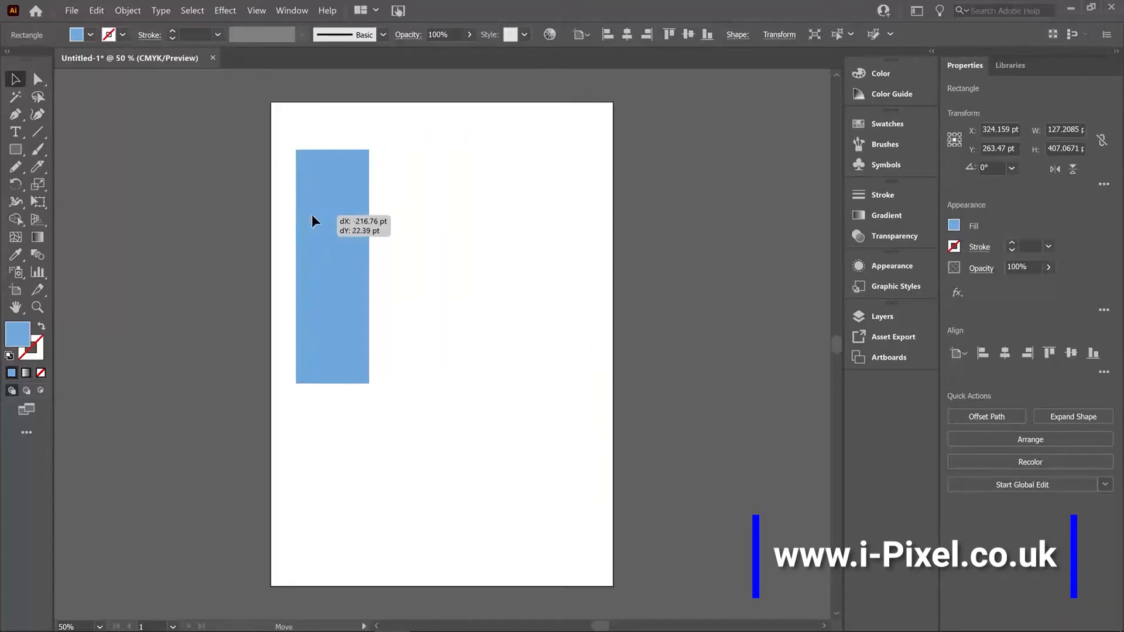
pyautogui.moveTo(438, 202); pyautogui.dragTo(310, 215)
# Rotate the upright rectangle freely about its center with the Rotate tool to an angle of about 179°
pyautogui.click(39, 189)
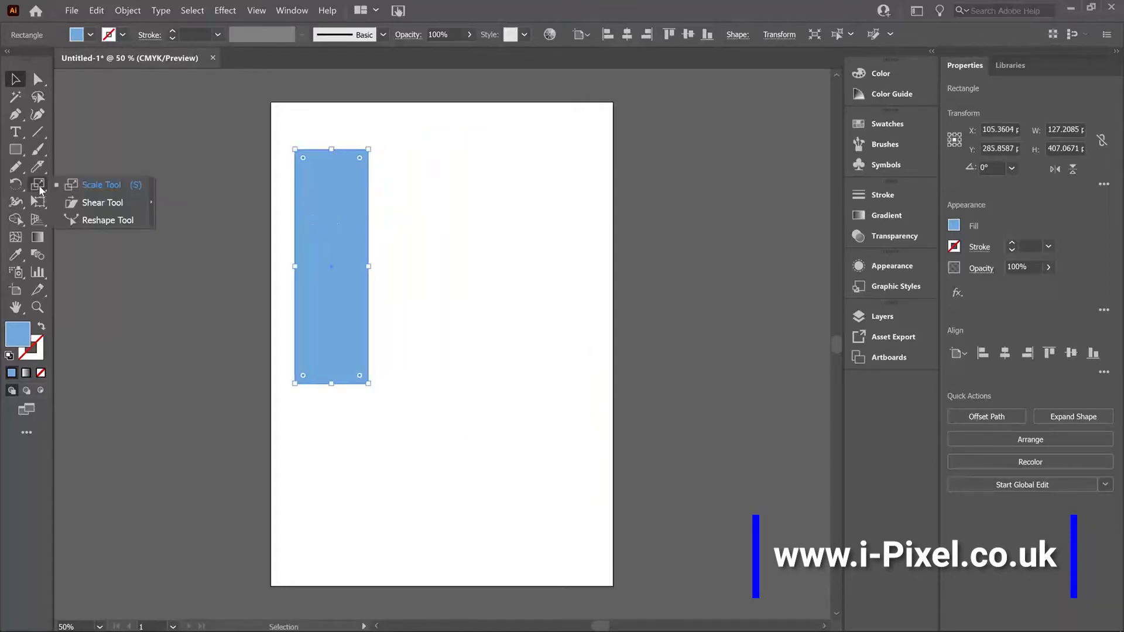
pyautogui.click(18, 184)
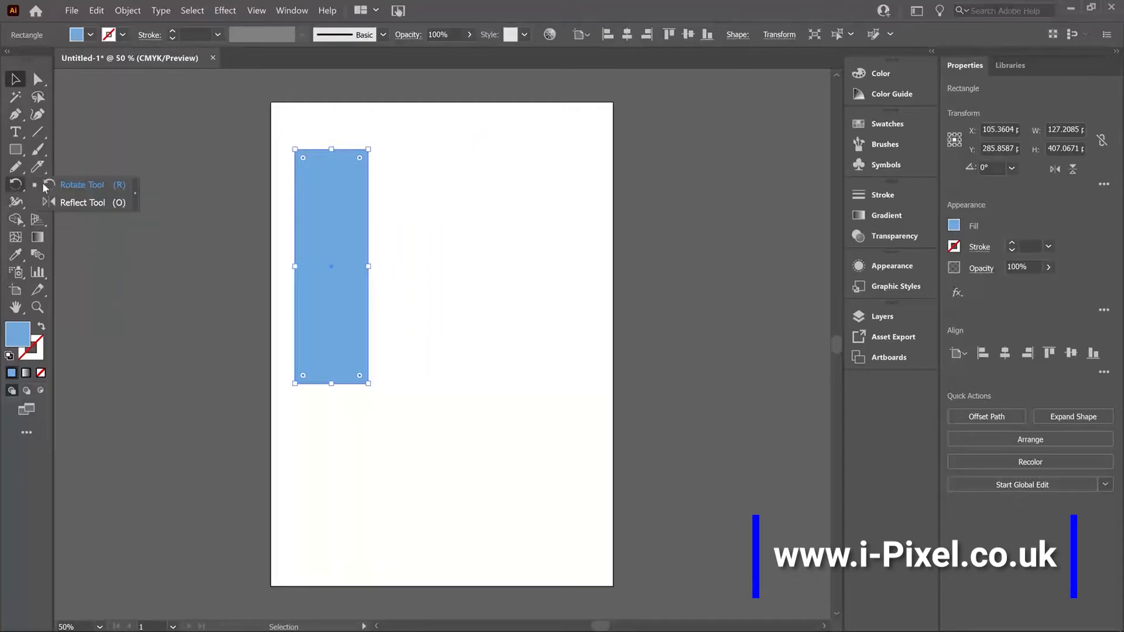
pyautogui.click(77, 185)
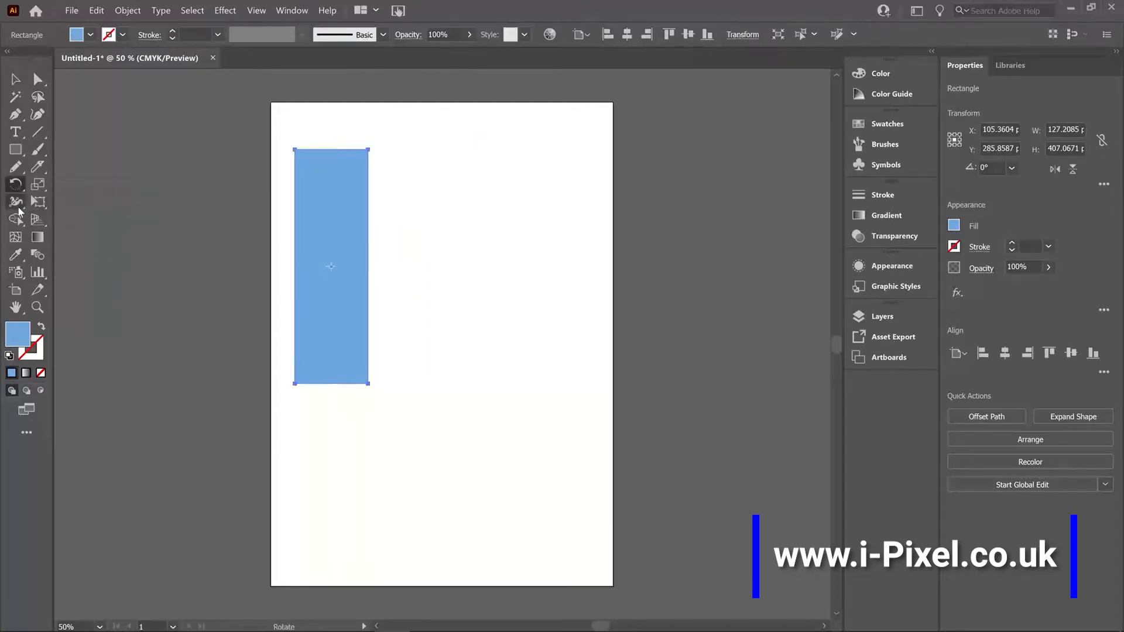
pyautogui.click(18, 185)
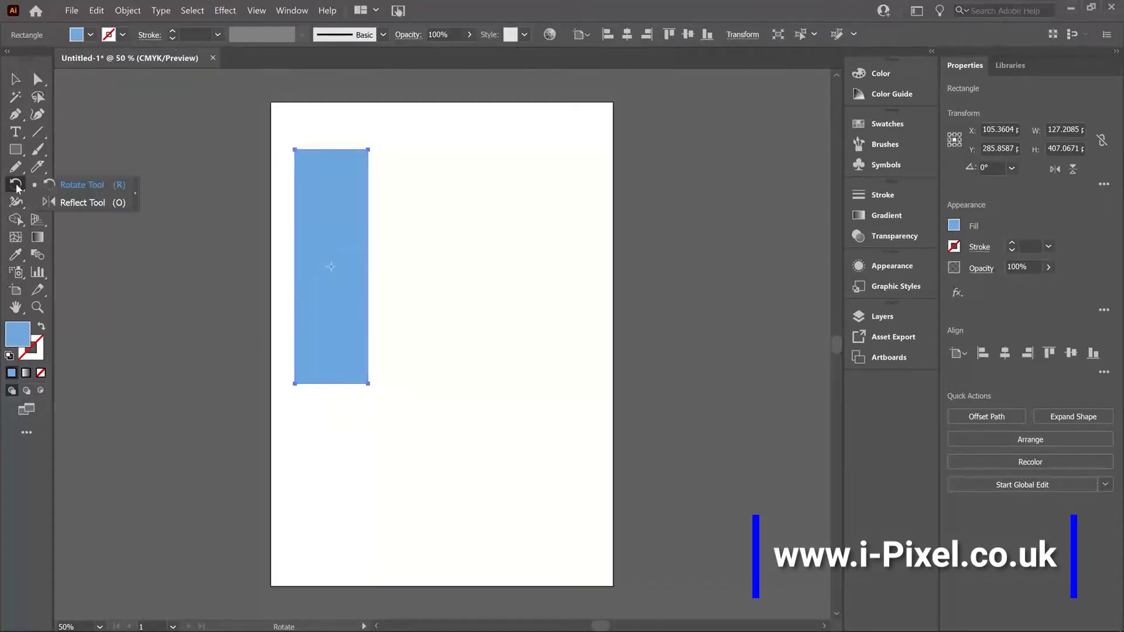
pyautogui.click(68, 182)
pyautogui.moveTo(323, 186)
pyautogui.mouseDown()
pyautogui.moveTo(366, 183)
pyautogui.moveTo(404, 233)
pyautogui.moveTo(337, 184)
pyautogui.mouseUp()
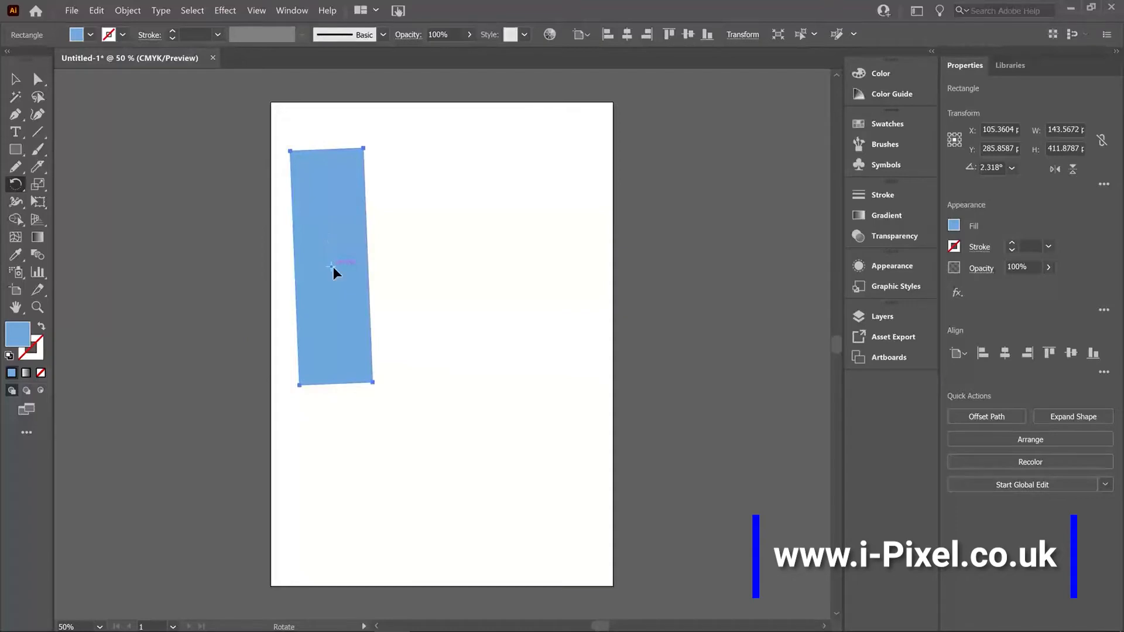
pyautogui.moveTo(333, 308)
pyautogui.mouseDown()
pyautogui.moveTo(344, 311)
pyautogui.moveTo(332, 310)
pyautogui.mouseUp()
pyautogui.moveTo(333, 306); pyautogui.dragTo(322, 189)
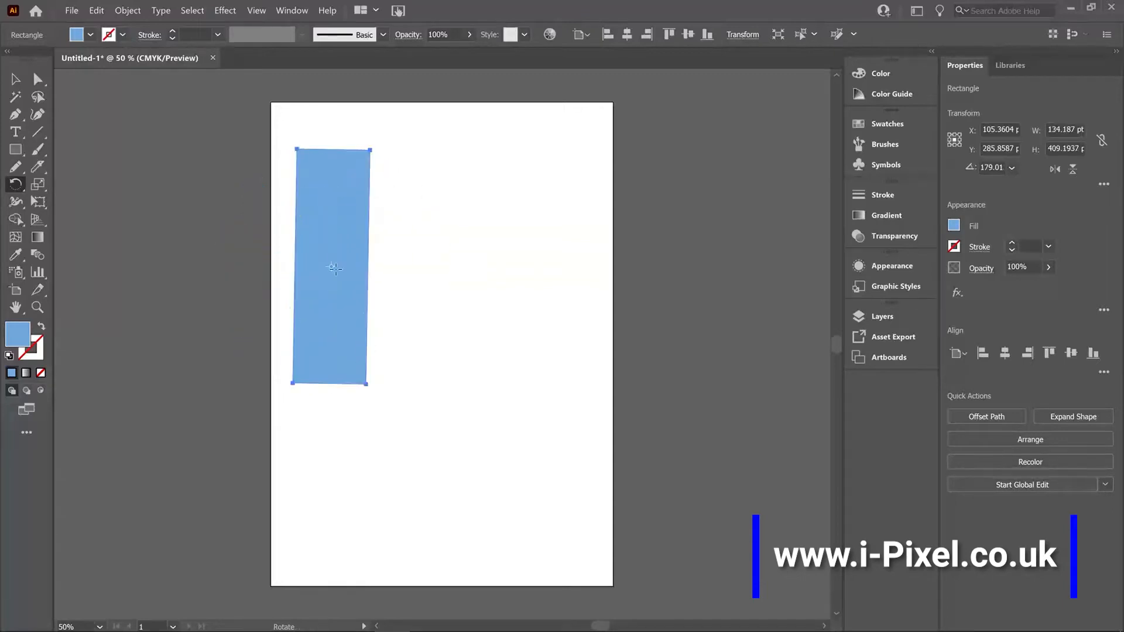
# Try rotating the rectangle about a pivot near its lower end and copying it at 352° about an outside pivot, then undo both
pyautogui.click(332, 337)
pyautogui.moveTo(341, 204)
pyautogui.mouseDown()
pyautogui.moveTo(459, 316)
pyautogui.moveTo(472, 404)
pyautogui.moveTo(351, 203)
pyautogui.moveTo(131, 427)
pyautogui.moveTo(511, 381)
pyautogui.moveTo(341, 204)
pyautogui.mouseUp()
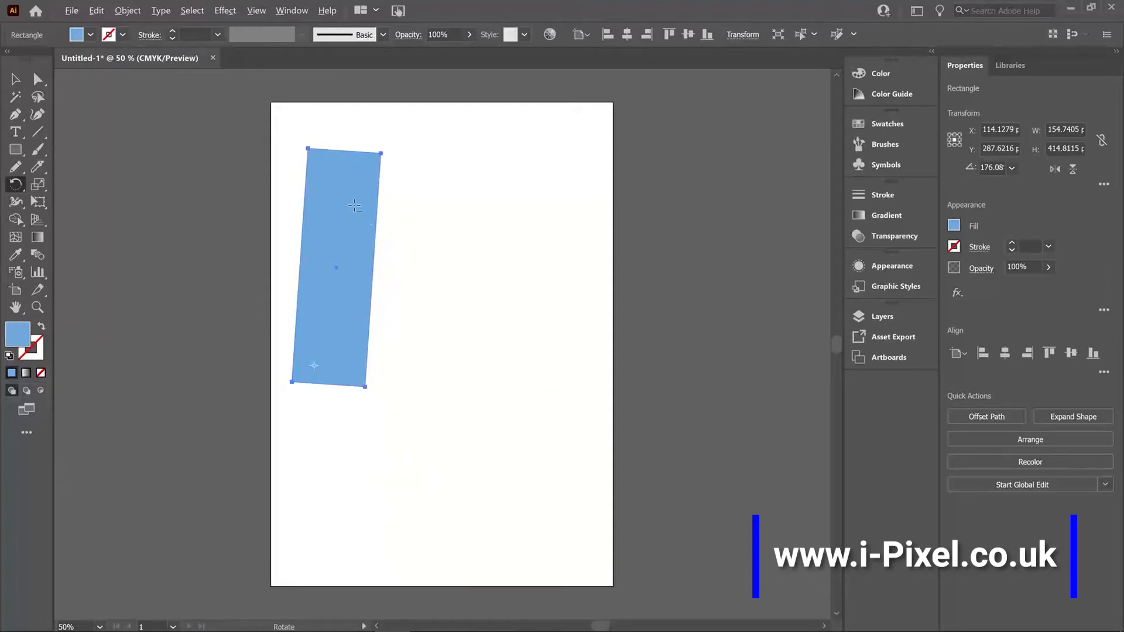
pyautogui.keyDown('alt'); pyautogui.click(473, 303); pyautogui.keyUp('alt')
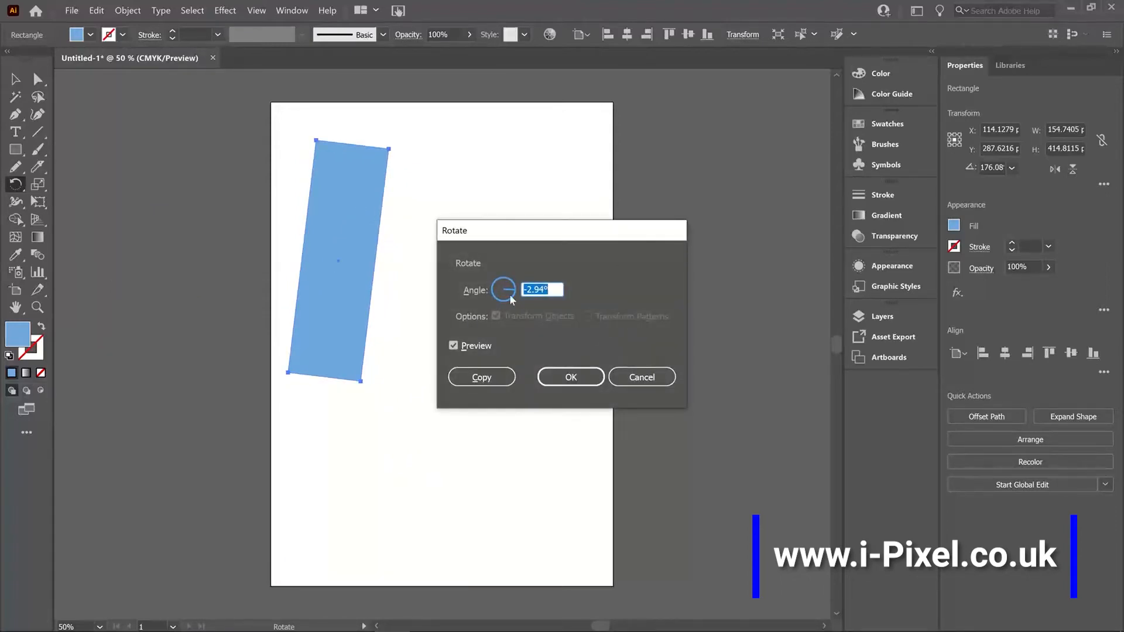
pyautogui.moveTo(512, 289)
pyautogui.mouseDown()
pyautogui.moveTo(503, 285)
pyautogui.moveTo(512, 288)
pyautogui.mouseUp()
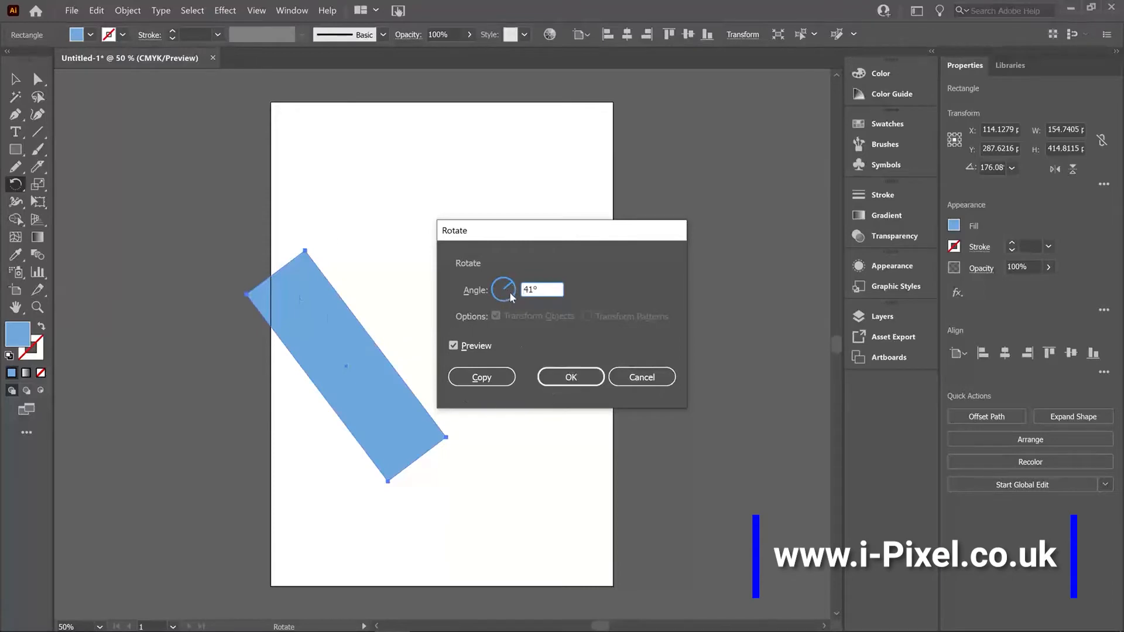
pyautogui.moveTo(509, 291); pyautogui.dragTo(510, 290)
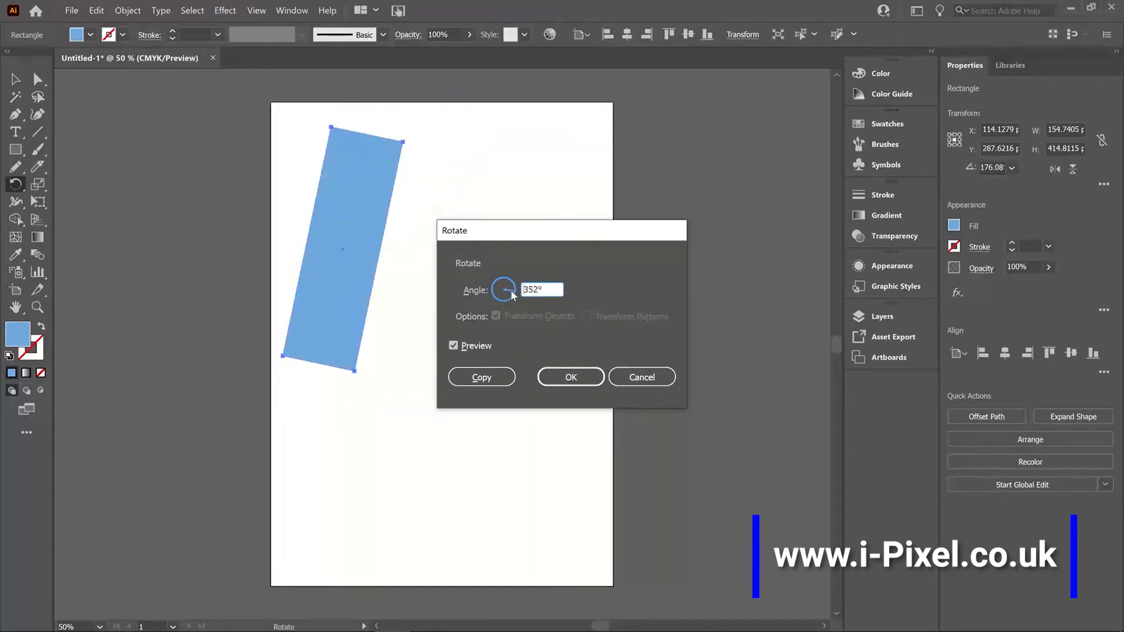
pyautogui.click(481, 378)
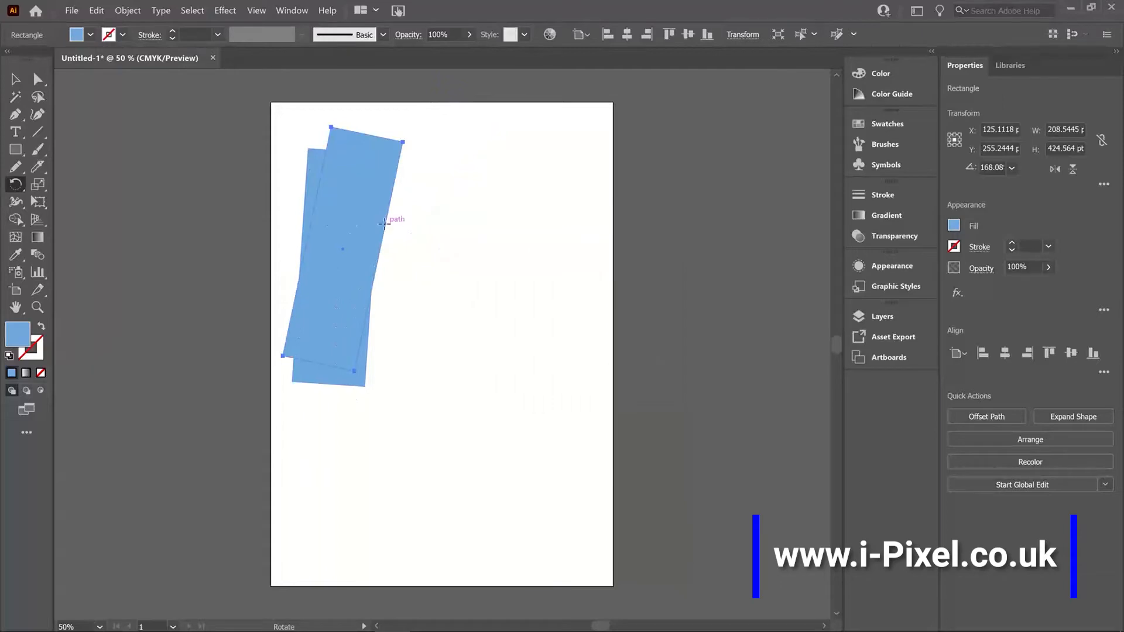
pyautogui.hotkey('ctrl', 'z')
pyautogui.hotkey('ctrl', 'z')
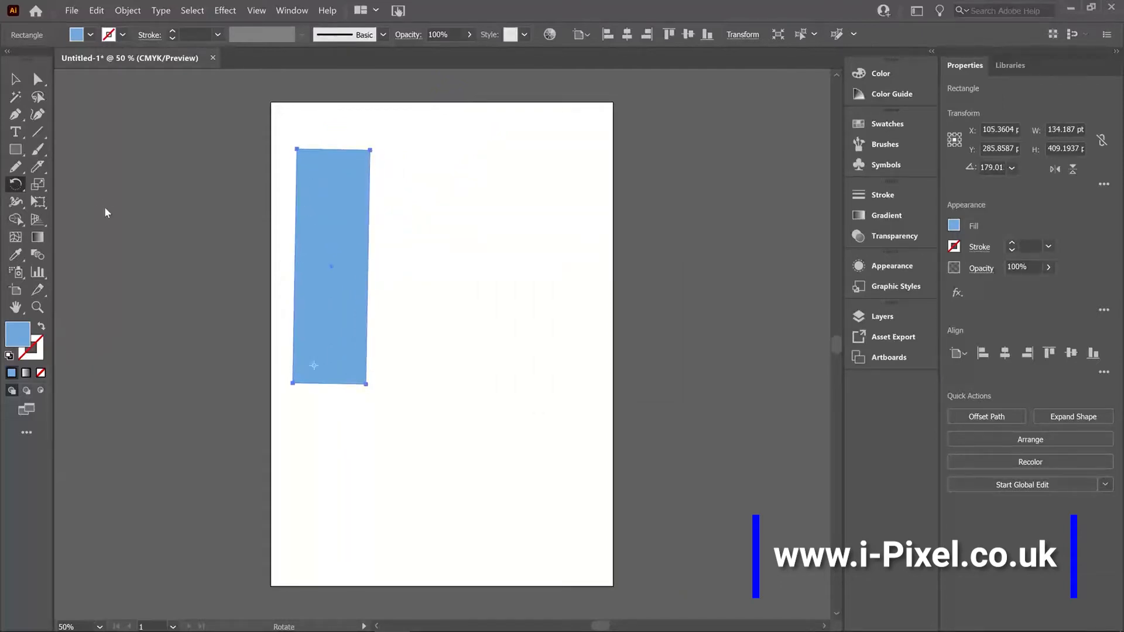
# Create a copy of the rectangle rotated 45° about its center
pyautogui.doubleClick(12, 186)
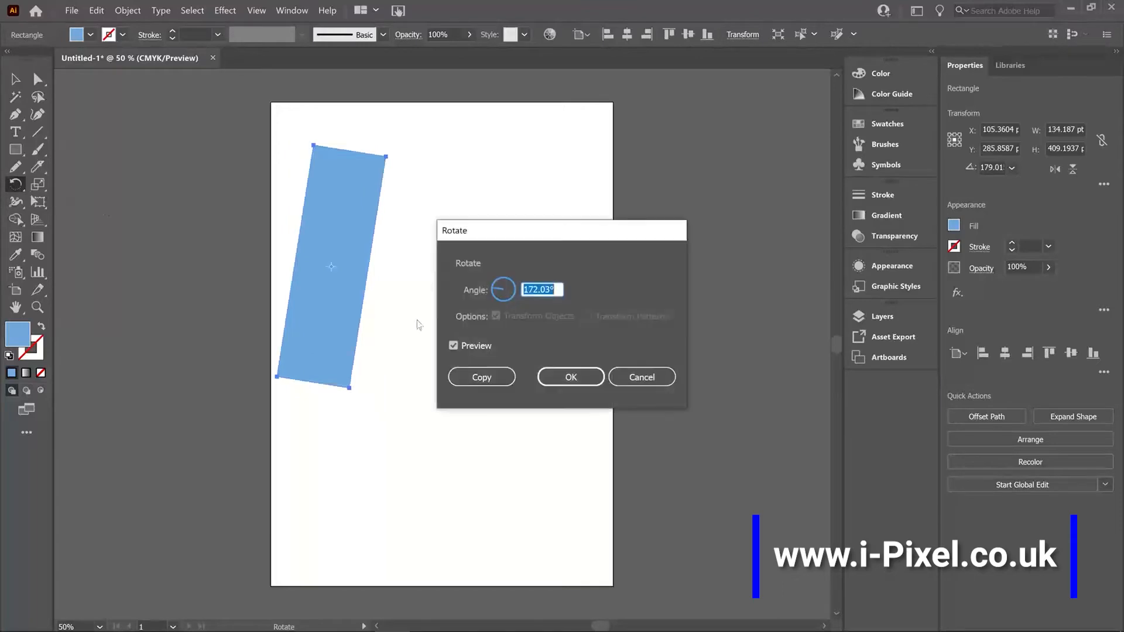
pyautogui.write('135')
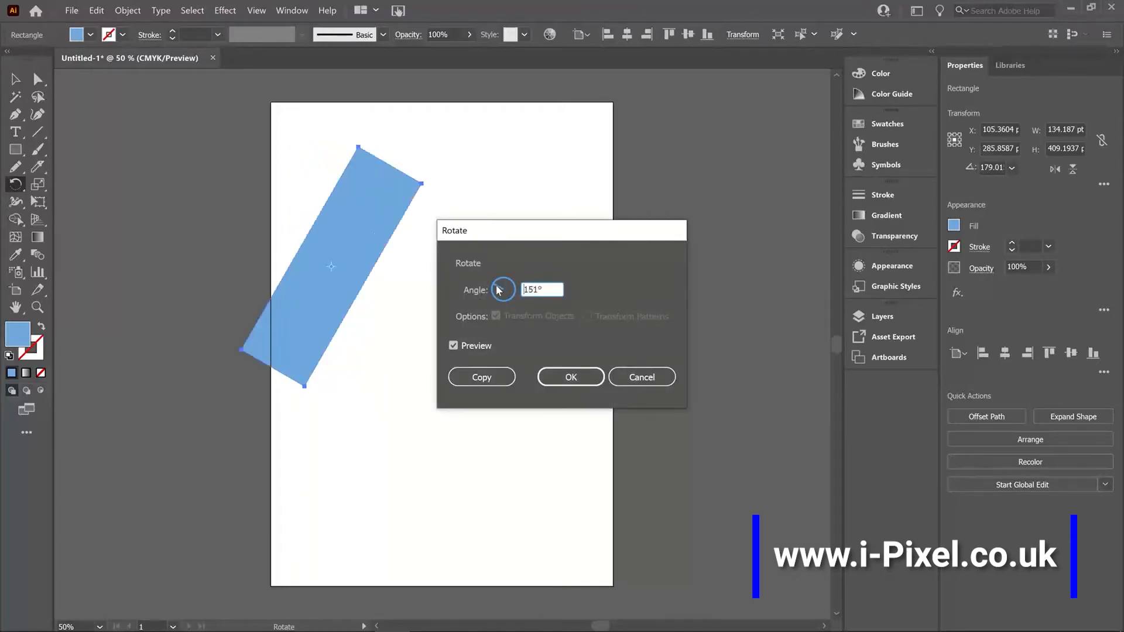
pyautogui.moveTo(498, 287)
pyautogui.mouseDown()
pyautogui.moveTo(497, 299)
pyautogui.moveTo(511, 297)
pyautogui.mouseUp()
pyautogui.write('45')
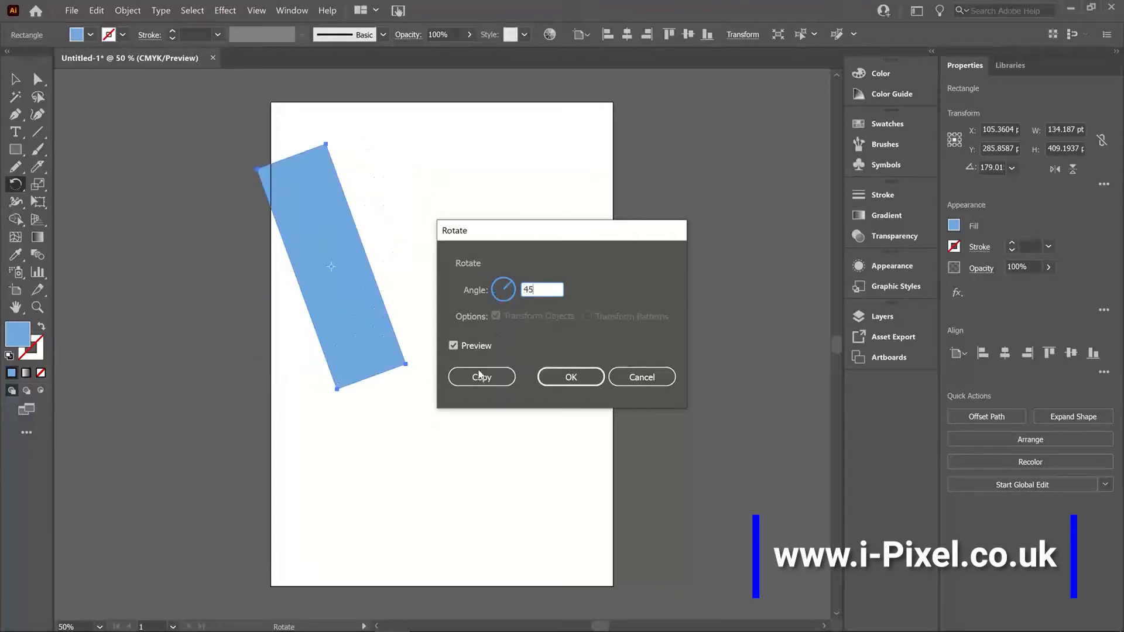
pyautogui.click(479, 376)
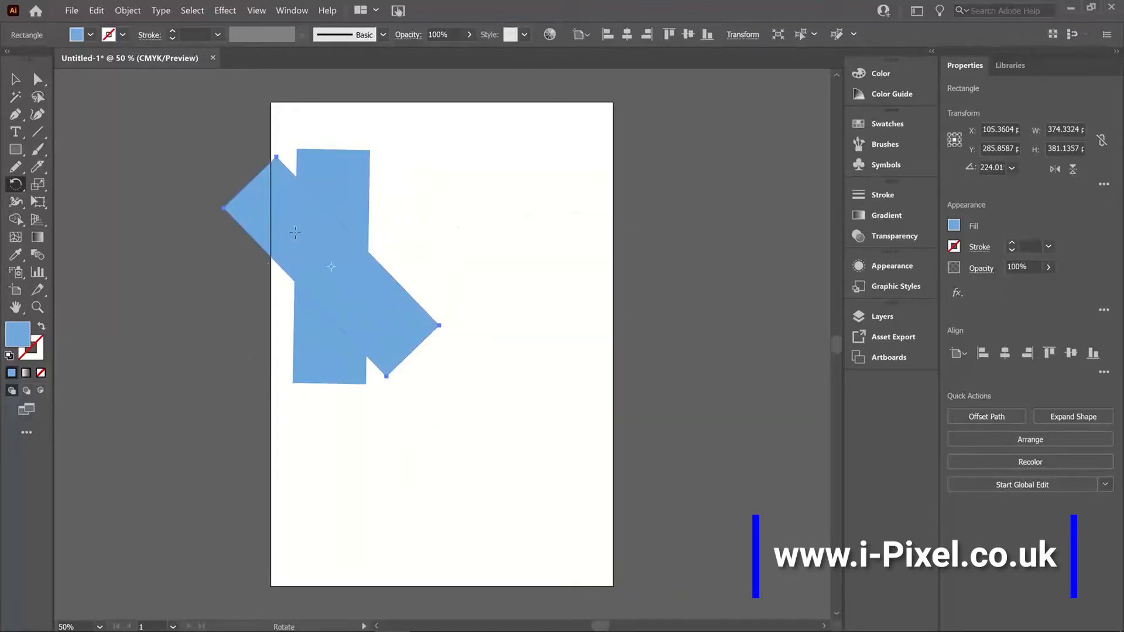
# Move the rotated copy to the upper right of the page and shift the upright original slightly upward
pyautogui.click(15, 79)
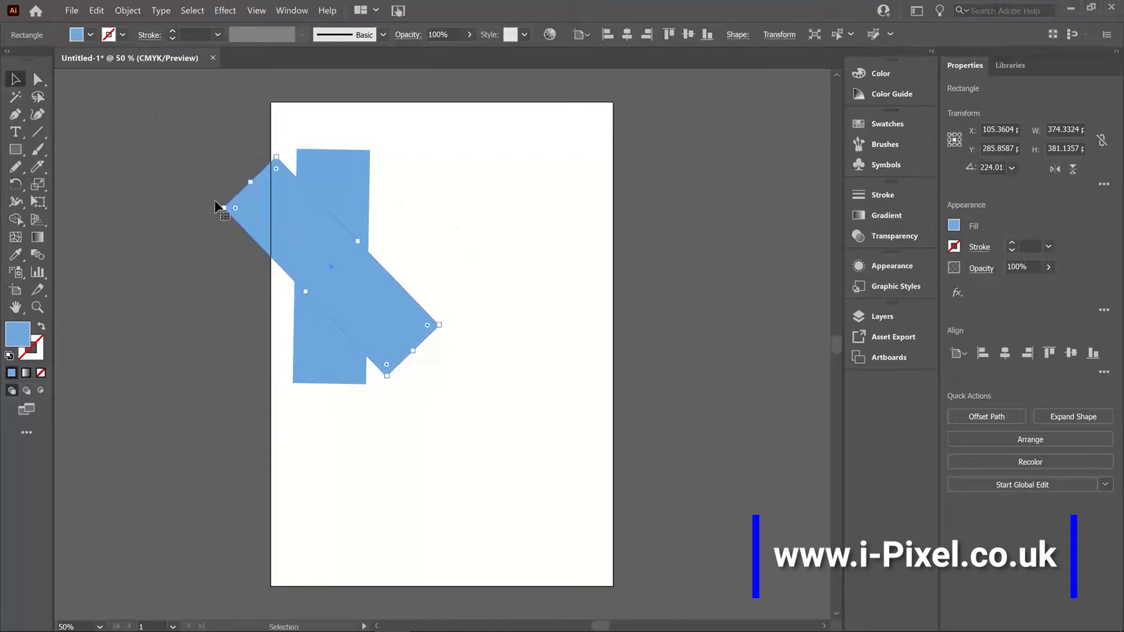
pyautogui.moveTo(298, 230); pyautogui.dragTo(469, 223)
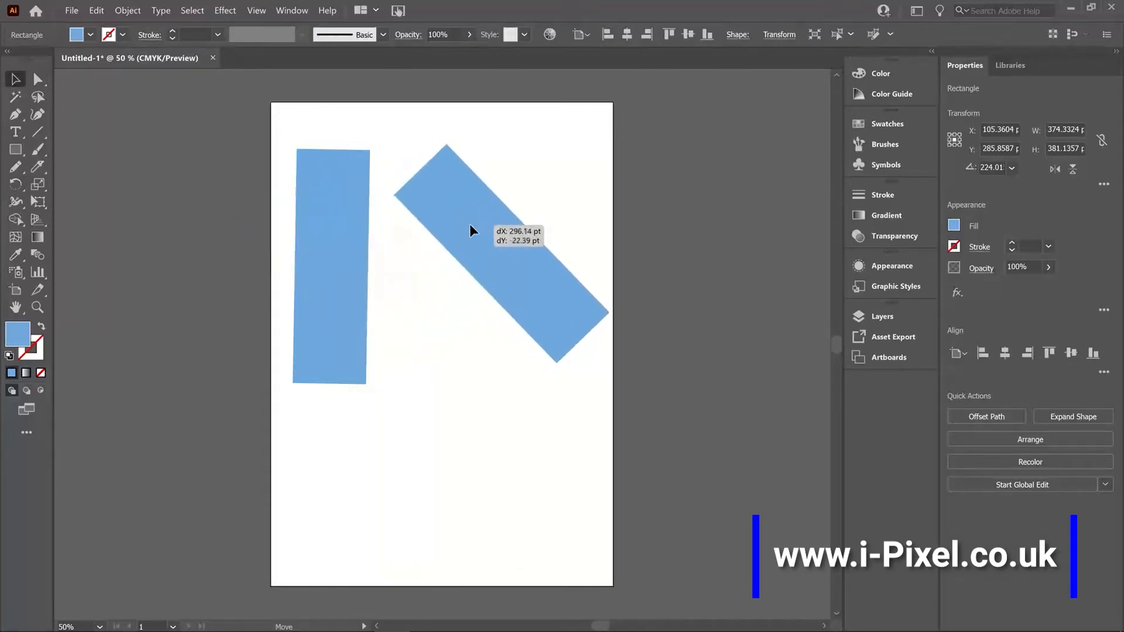
pyautogui.moveTo(336, 266); pyautogui.dragTo(338, 254)
# Rotate the upright rectangle itself by 45° using the Transform Rotate command
pyautogui.rightClick(344, 263)
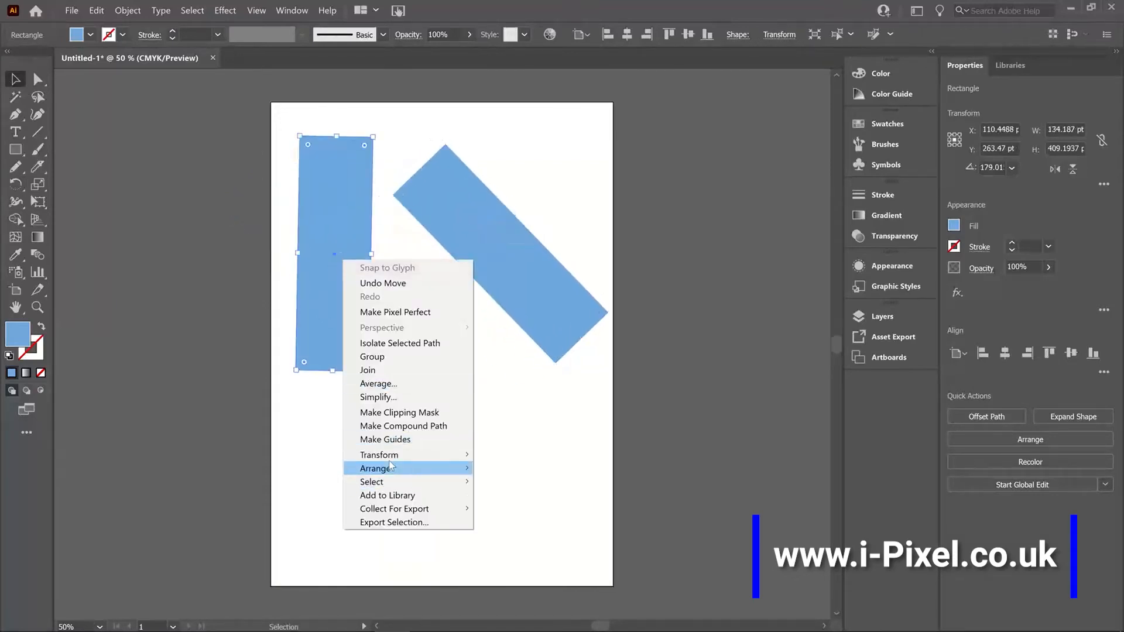
pyautogui.moveTo(398, 455)
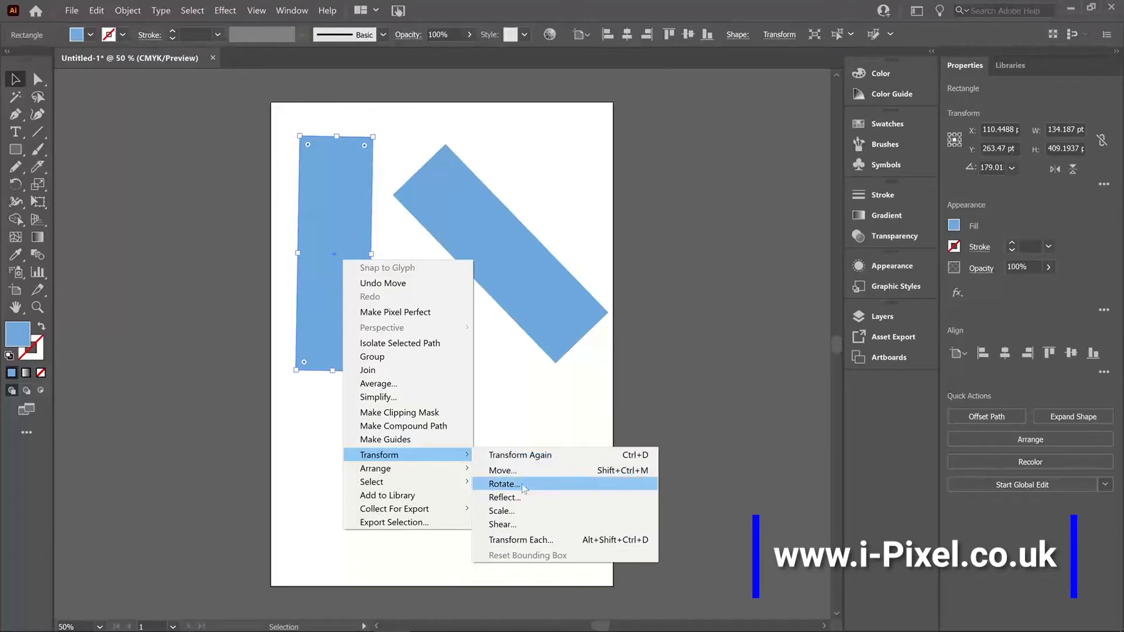
pyautogui.click(508, 484)
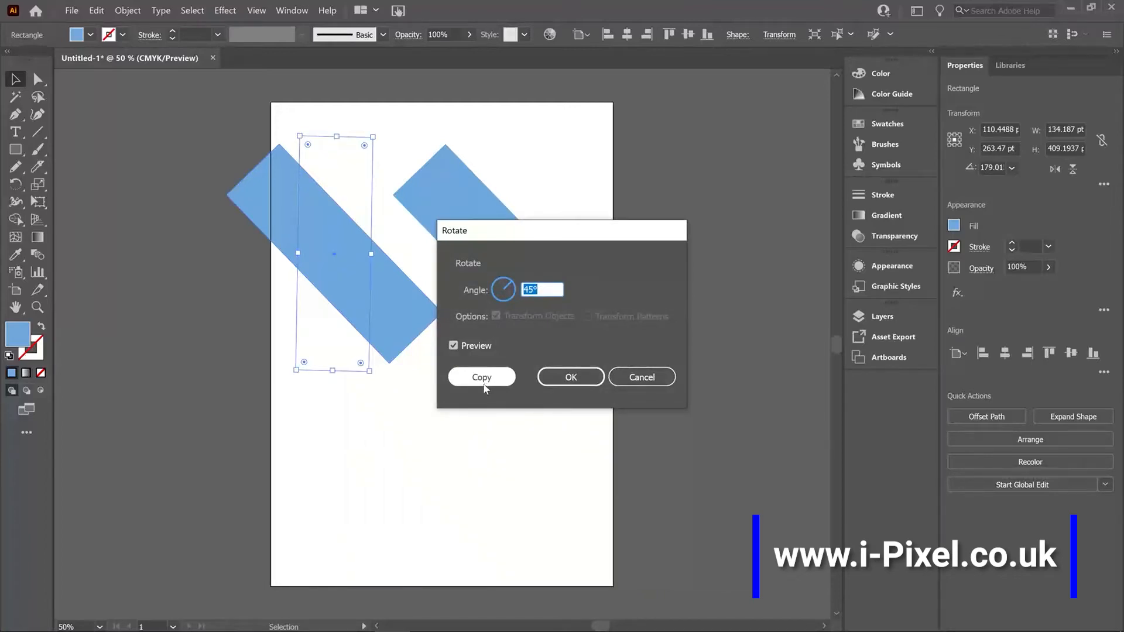
pyautogui.click(570, 378)
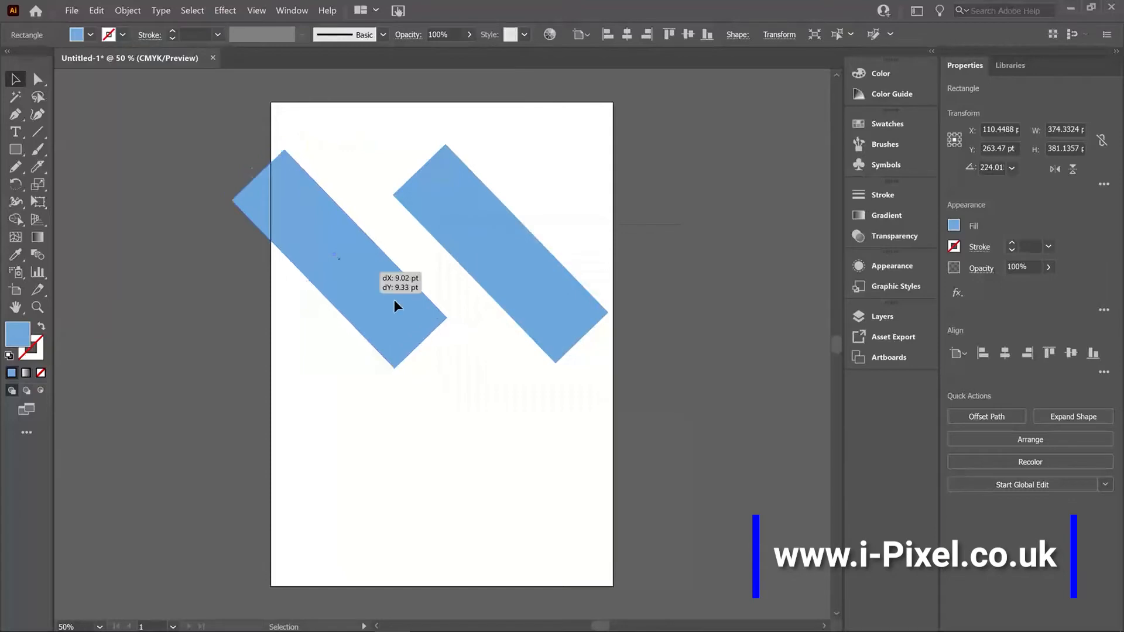
# Duplicate the newly rotated rectangle and arrange the three parallel bars in a diagonal stack down the page
pyautogui.moveTo(394, 300); pyautogui.dragTo(463, 471)
pyautogui.click(650, 281)
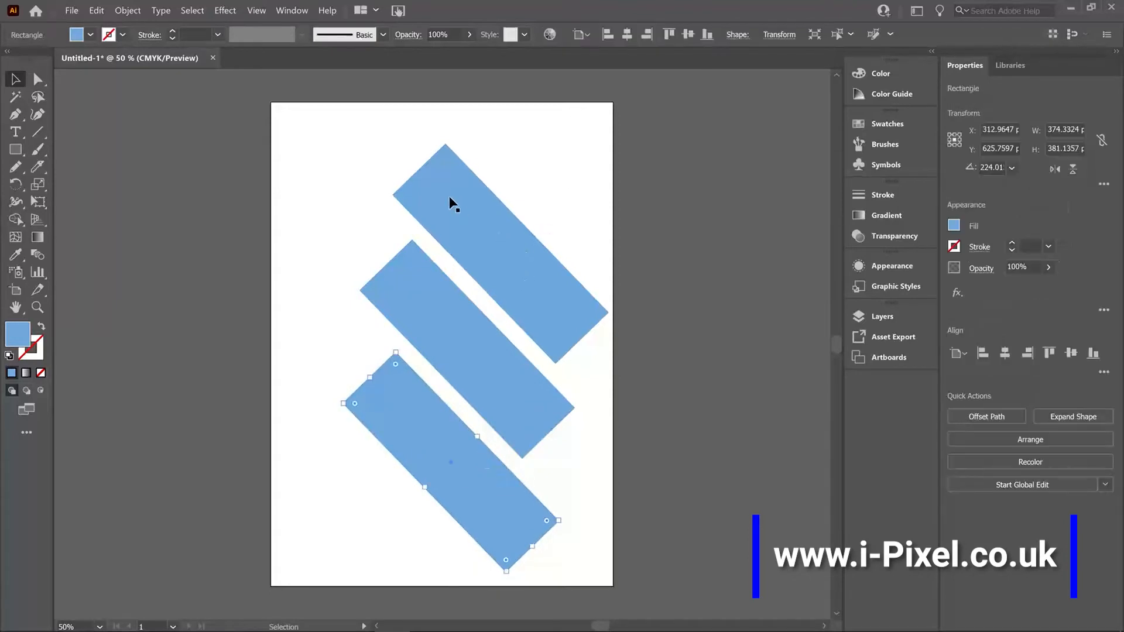
pyautogui.moveTo(522, 265); pyautogui.dragTo(535, 252)
pyautogui.moveTo(487, 346); pyautogui.dragTo(503, 328)
pyautogui.moveTo(456, 459); pyautogui.dragTo(467, 432)
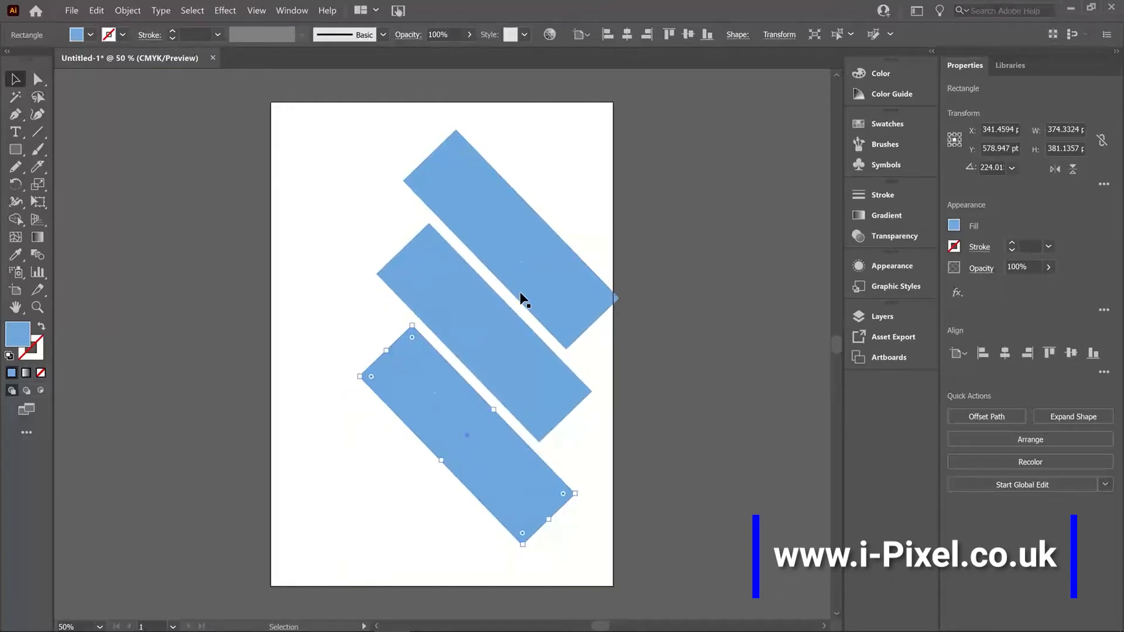
pyautogui.moveTo(533, 275); pyautogui.dragTo(526, 251)
# Delete the middle and lower diagonal bars, keeping only the upper one
pyautogui.click(454, 424)
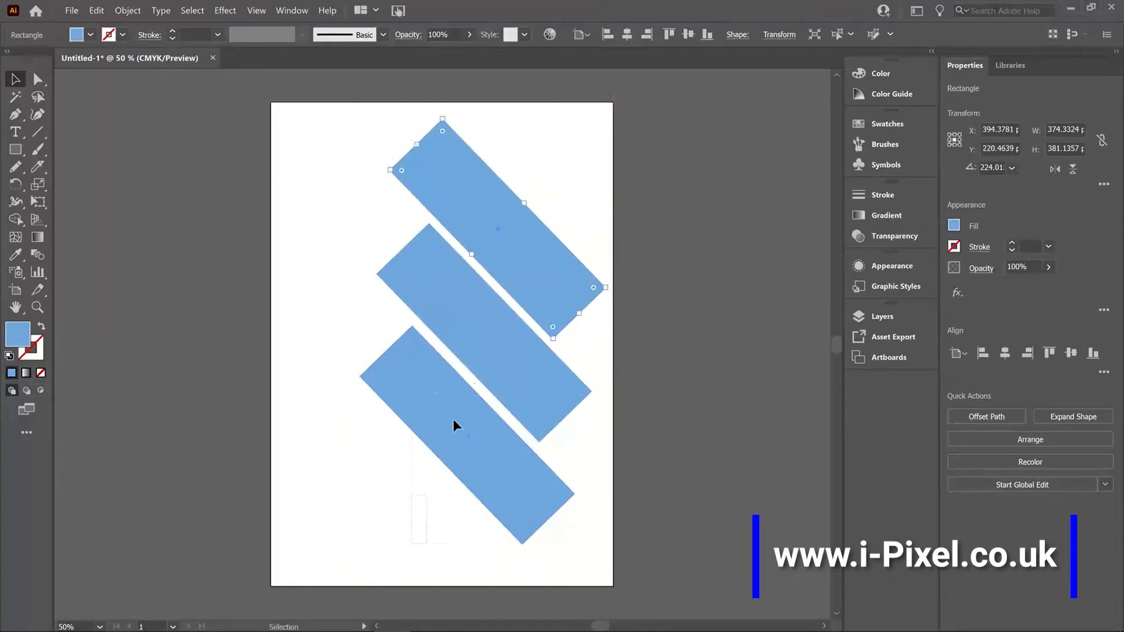
pyautogui.keyDown('shift'); pyautogui.click(484, 371); pyautogui.keyUp('shift')
pyautogui.press('Delete')
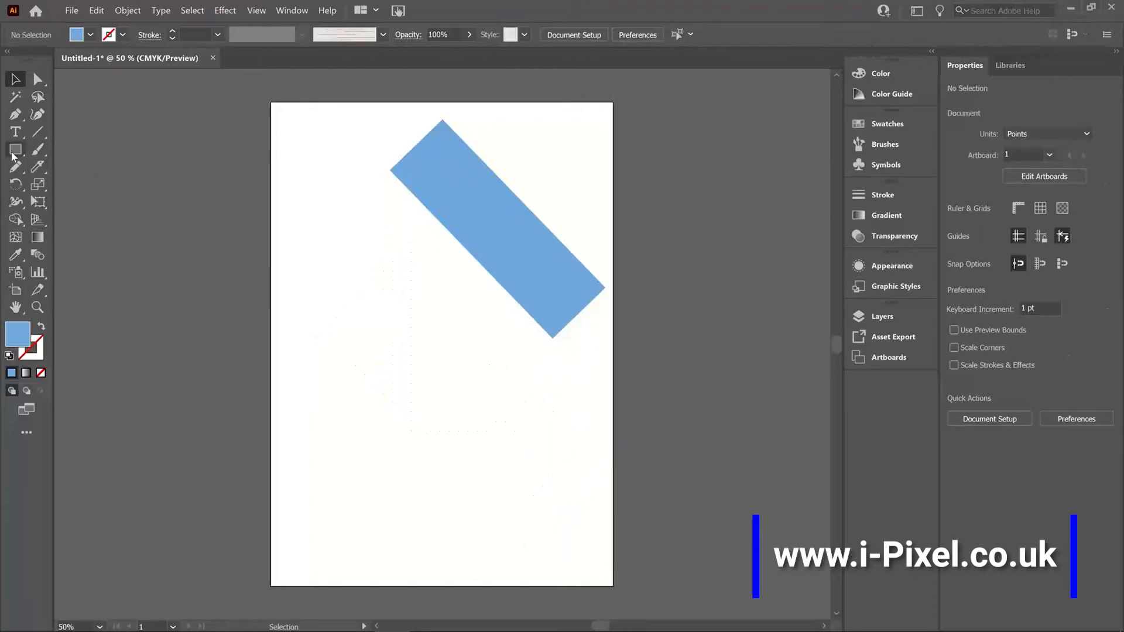
# Draw a filled circle about 322 pt across below the diagonal bar with the Ellipse tool
pyautogui.click(15, 150)
pyautogui.click(82, 185)
pyautogui.moveTo(350, 335); pyautogui.dragTo(537, 521)
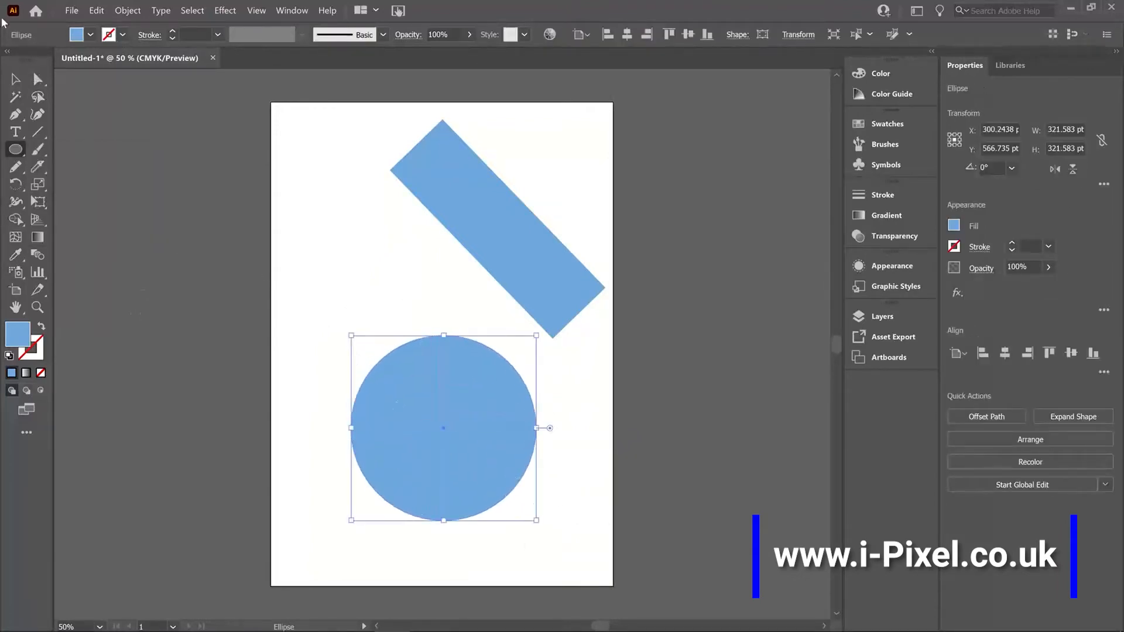
pyautogui.click(16, 79)
# Turn the circle into an unfilled outline with a 5 pt blue stroke and shift it up and to the left
pyautogui.click(41, 326)
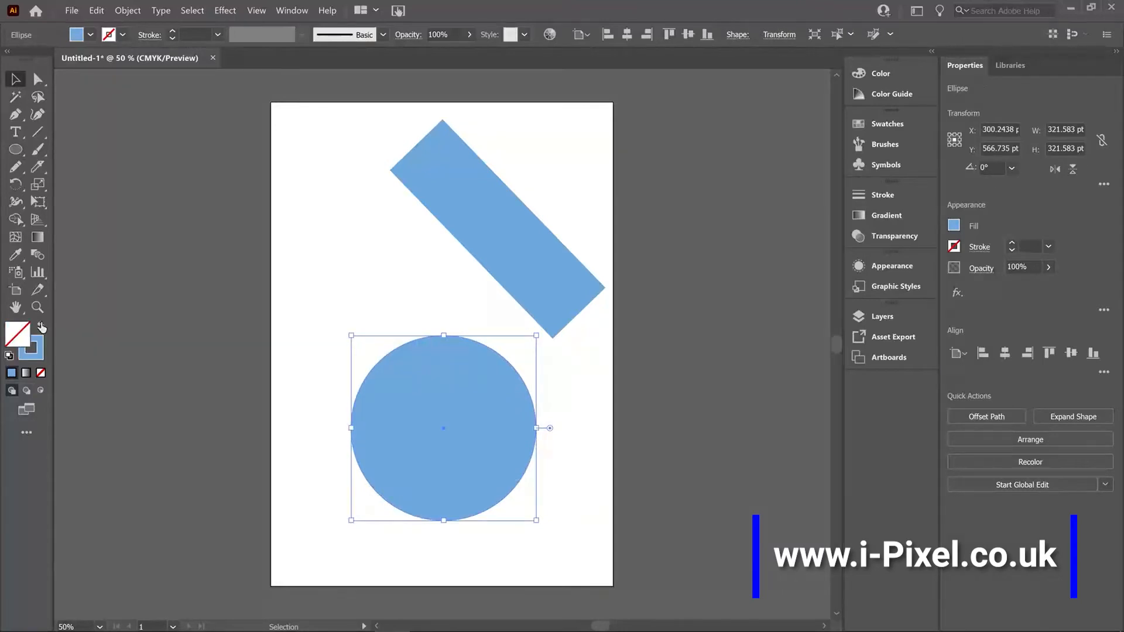
pyautogui.moveTo(503, 356); pyautogui.dragTo(470, 337)
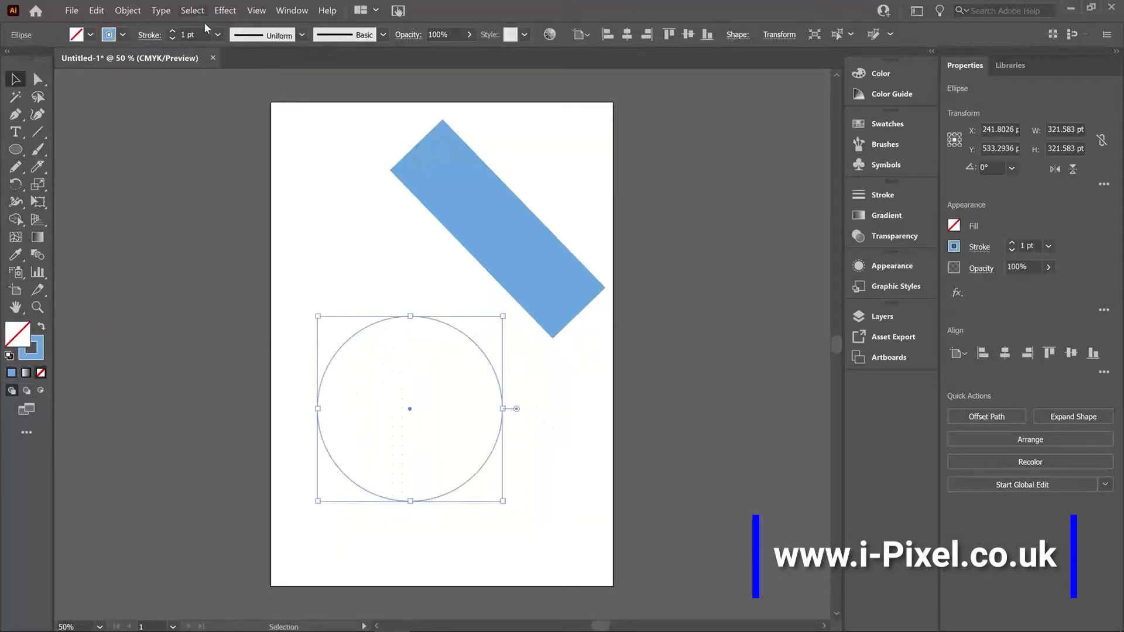
pyautogui.click(172, 31)
pyautogui.click(172, 31)
pyautogui.click(171, 31)
pyautogui.click(172, 31)
# Create a copy of the circle scaled uniformly to 50% with the Transform Scale command
pyautogui.rightClick(462, 406)
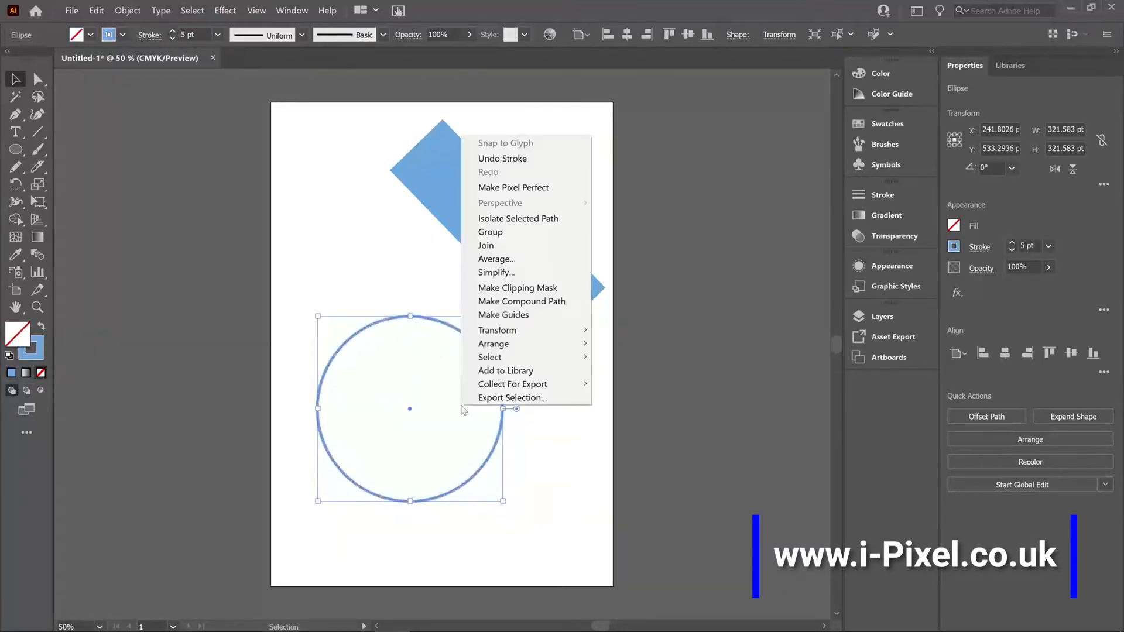
pyautogui.moveTo(536, 332)
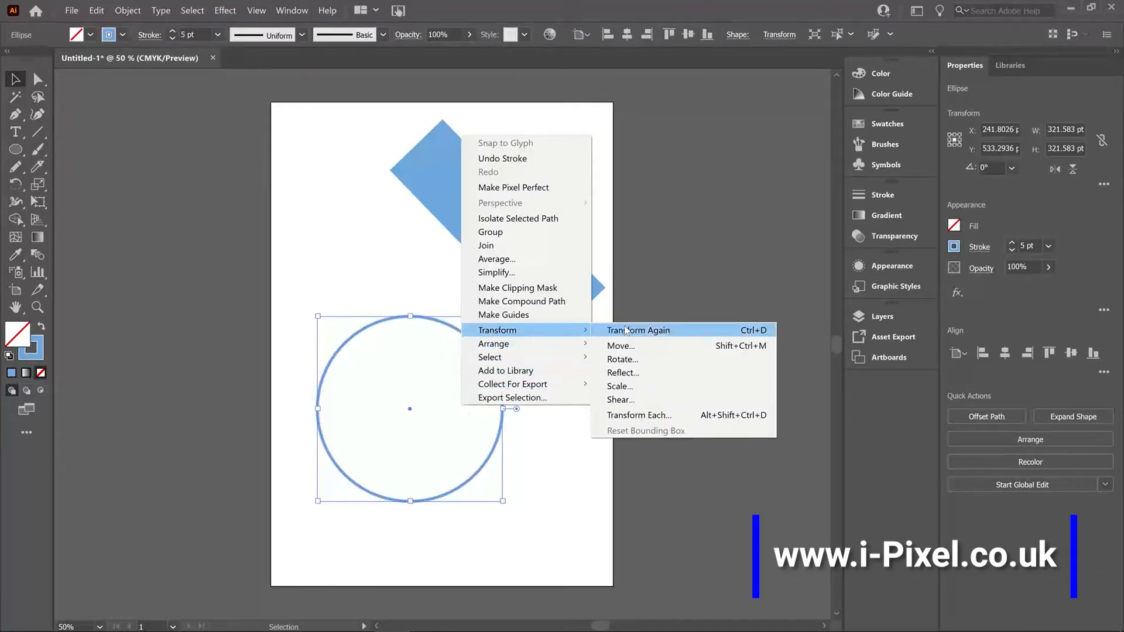
pyautogui.click(632, 388)
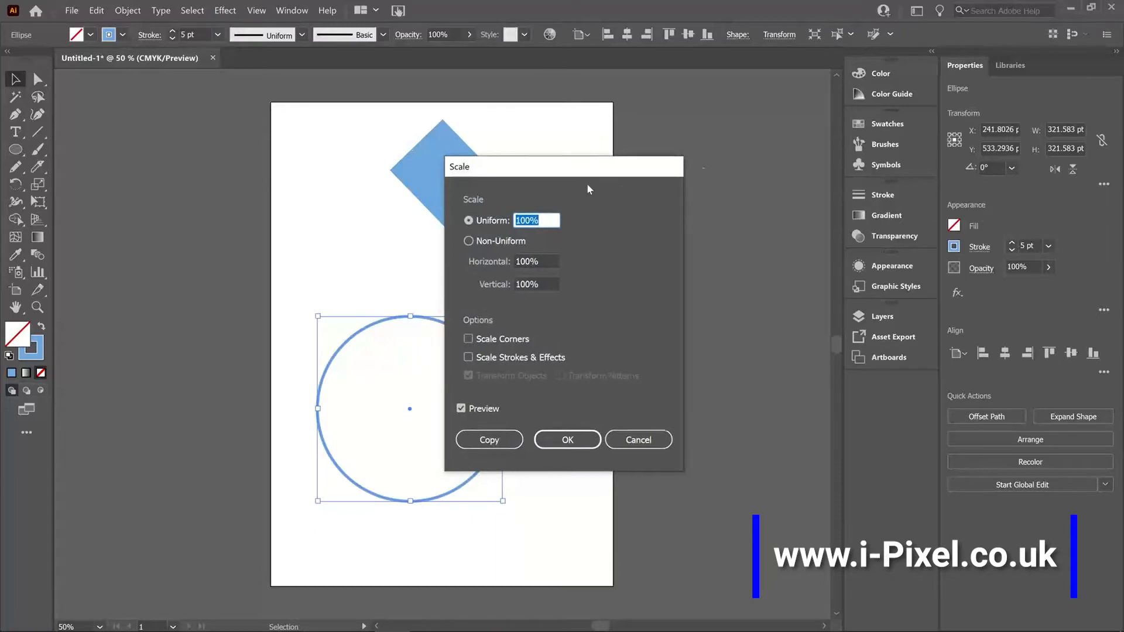
pyautogui.moveTo(564, 181); pyautogui.dragTo(677, 181)
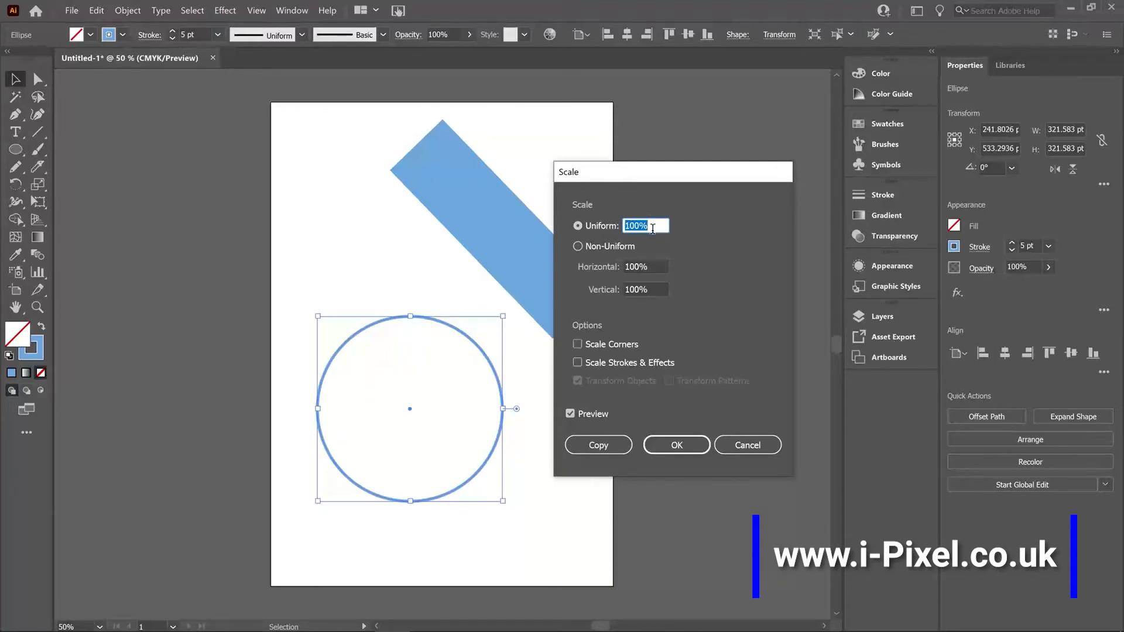
pyautogui.write('50')
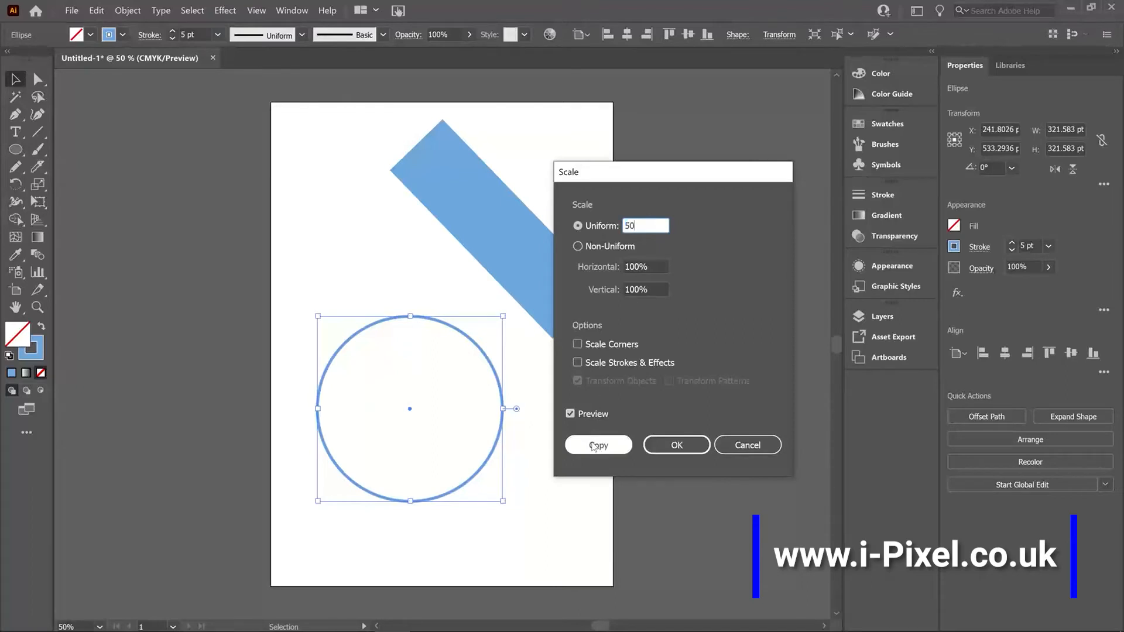
pyautogui.click(598, 446)
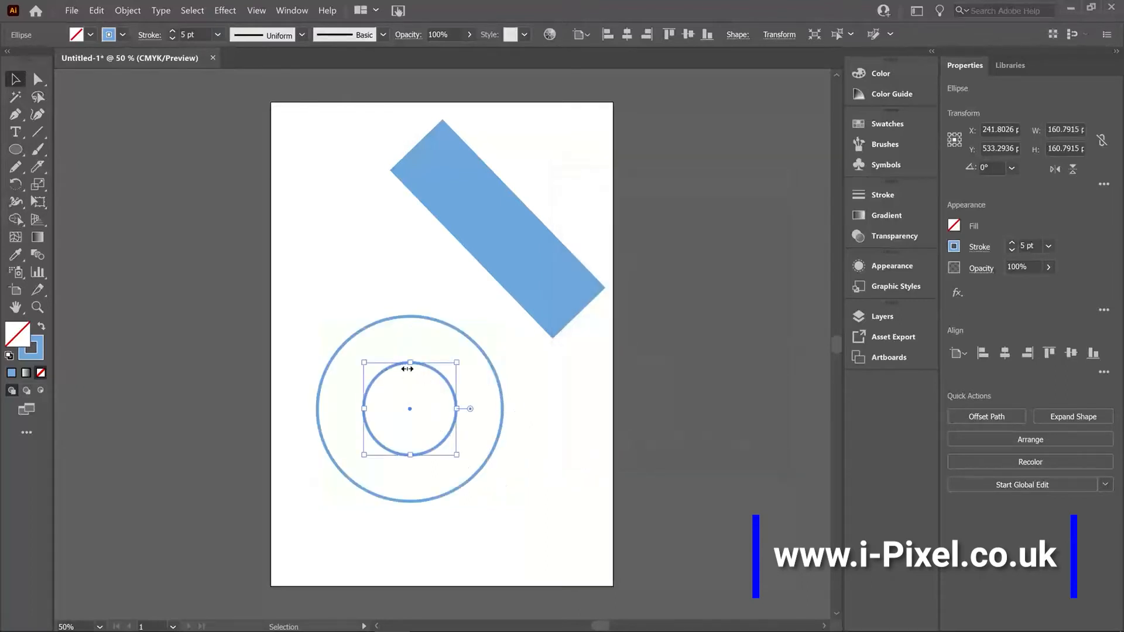
pyautogui.click(536, 457)
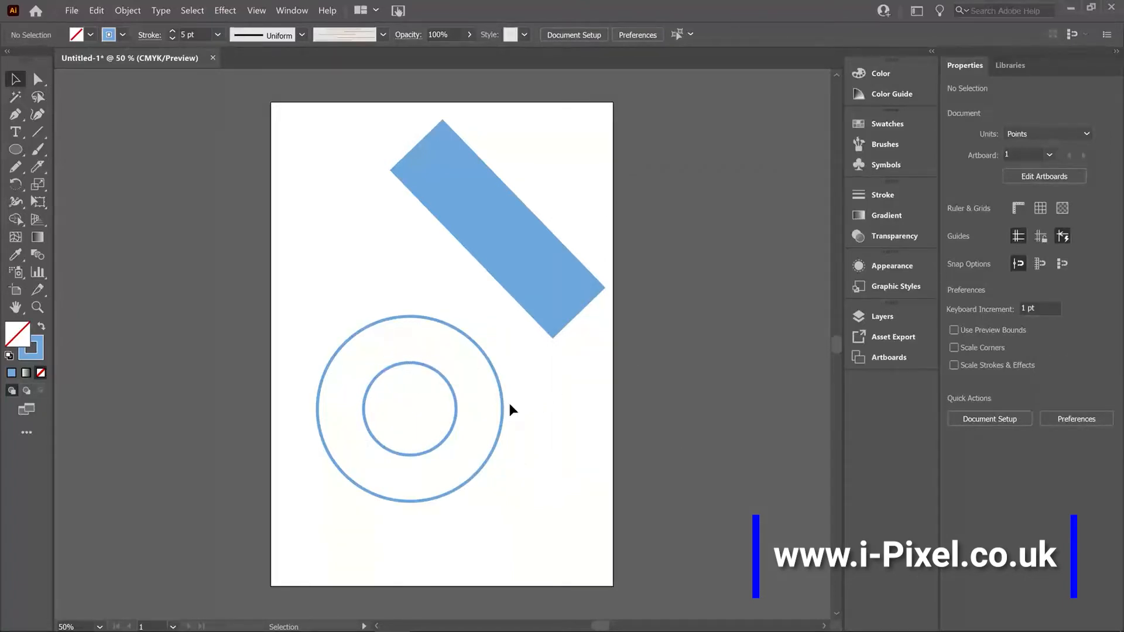
# Move both concentric circles together up and to the left, beside the diagonal bar, and deselect them
pyautogui.moveTo(424, 434); pyautogui.dragTo(423, 434)
pyautogui.moveTo(438, 372); pyautogui.dragTo(408, 288)
pyautogui.click(493, 413)
# Try reshaping the outer circle into a flat ellipse with the Scale tool, check its scale options, and undo the scaling
pyautogui.click(477, 297)
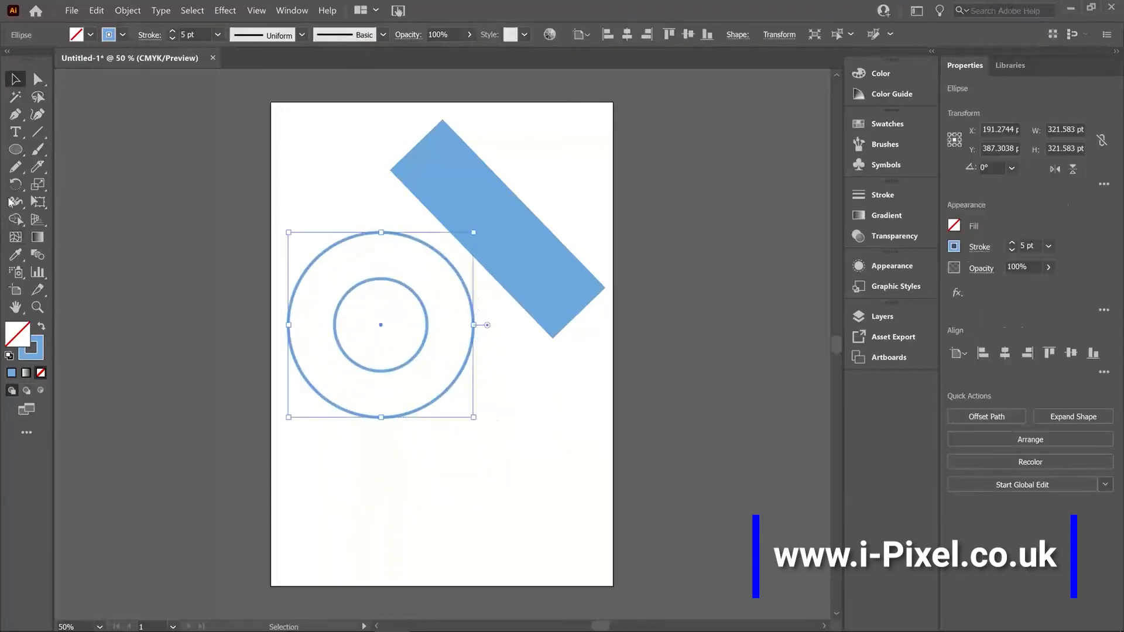
pyautogui.click(37, 184)
pyautogui.click(109, 181)
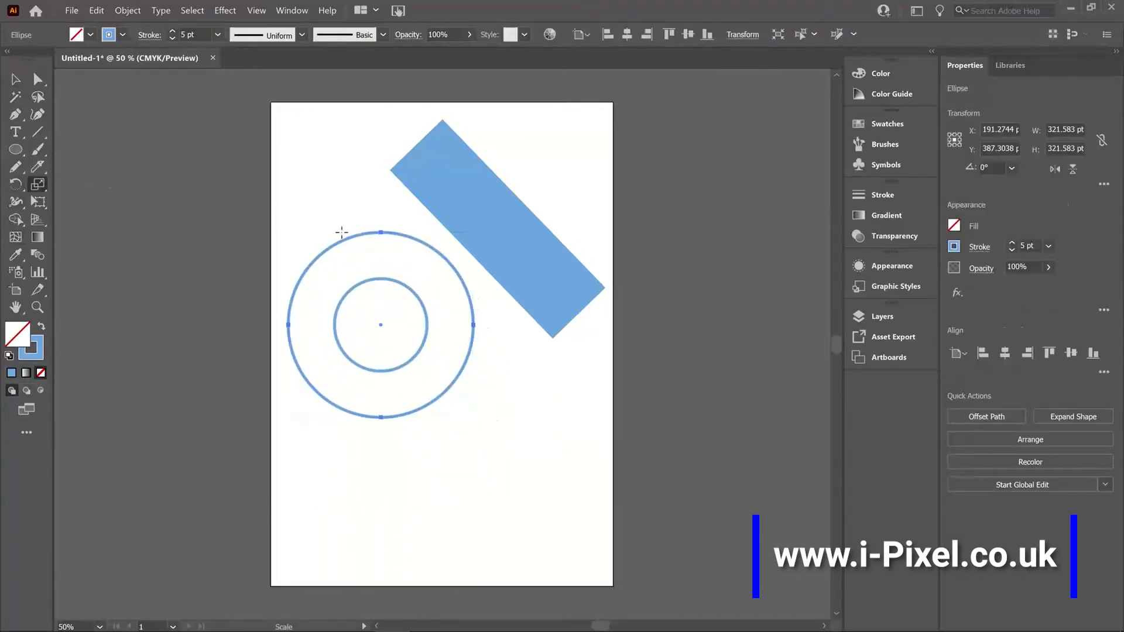
pyautogui.moveTo(455, 270); pyautogui.dragTo(437, 302)
pyautogui.doubleClick(37, 185)
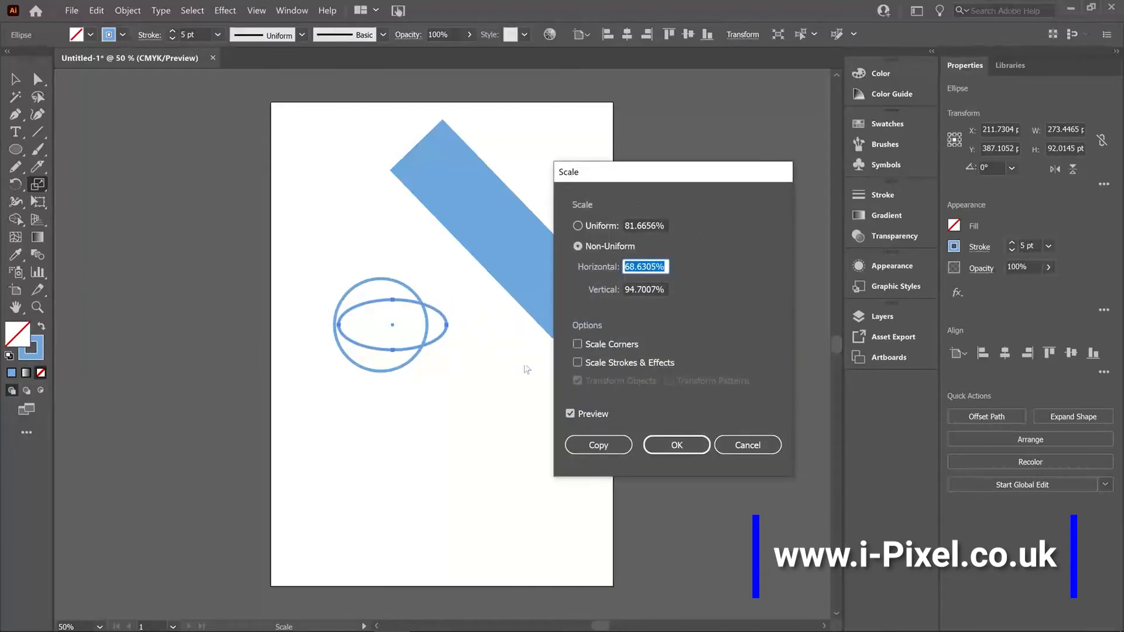
pyautogui.click(729, 449)
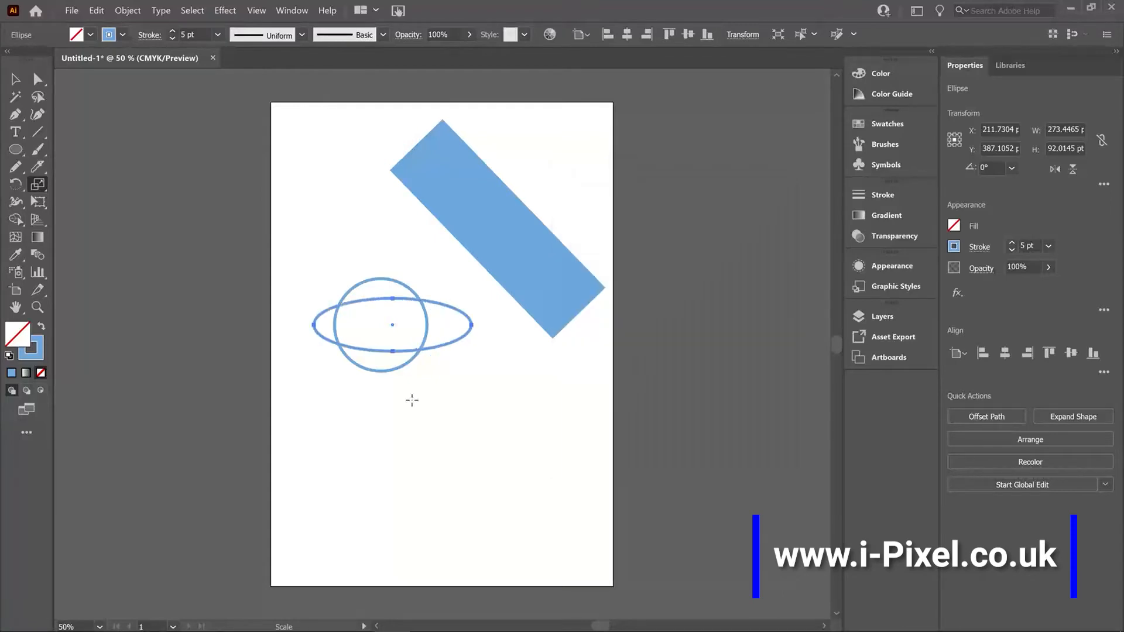
pyautogui.hotkey('ctrl', 'z')
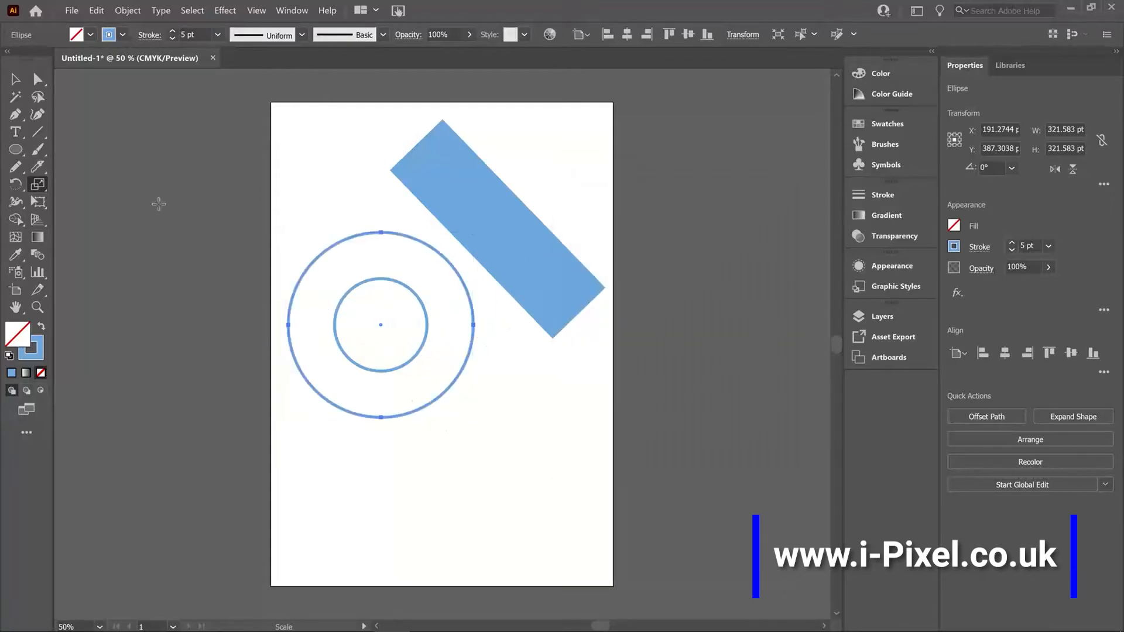
# Draw a vertical line about 177 pt long near the lower left of the page with the Line Segment tool
pyautogui.click(15, 79)
pyautogui.click(37, 132)
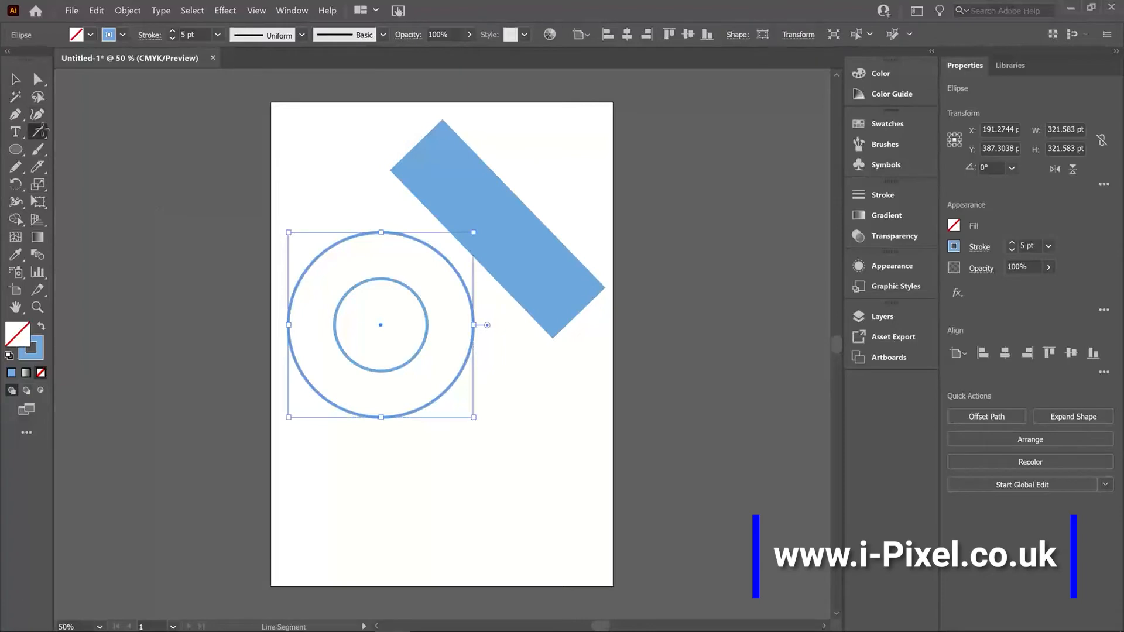
pyautogui.moveTo(307, 449); pyautogui.dragTo(307, 550)
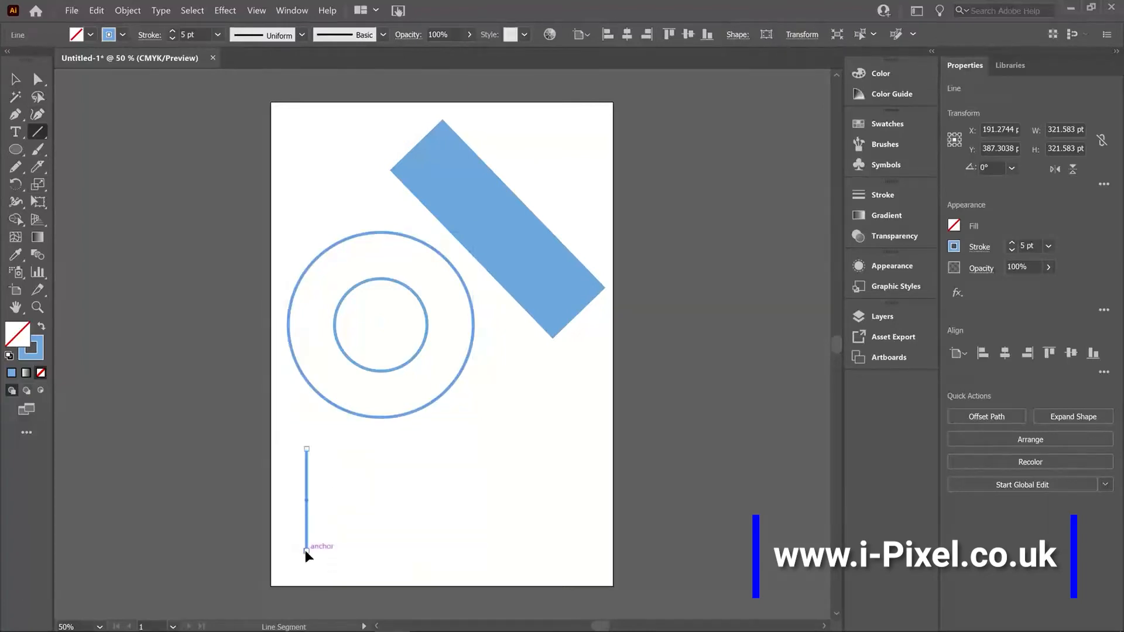
# Create a copy of the vertical line offset by a distance of 50 pt at 0° with the Transform Move command
pyautogui.rightClick(305, 481)
pyautogui.moveTo(382, 412)
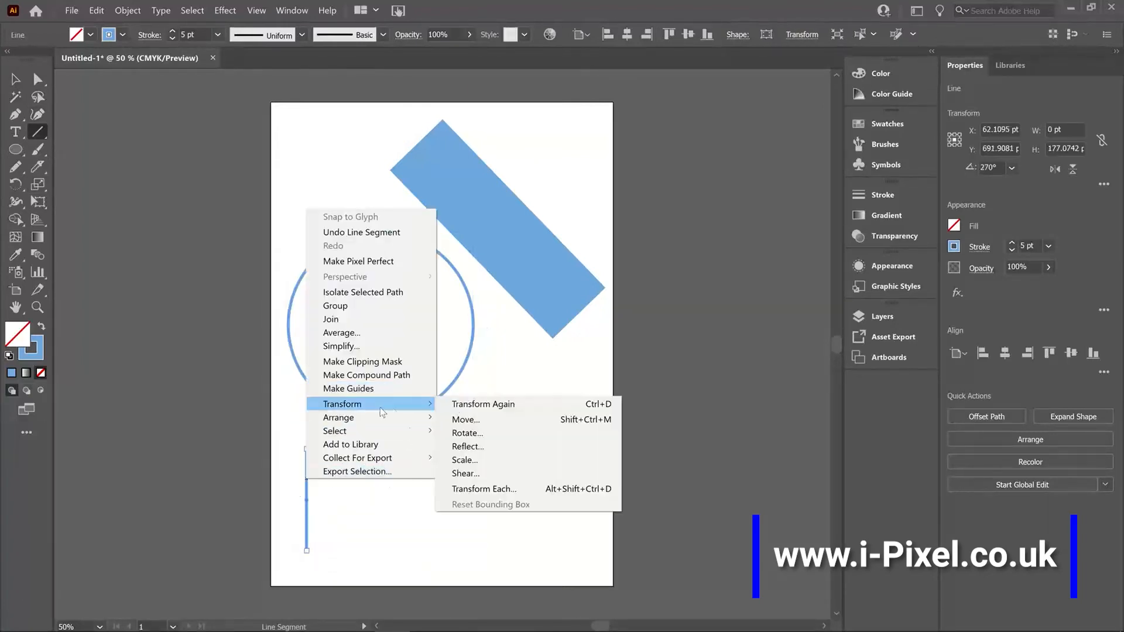
pyautogui.click(479, 419)
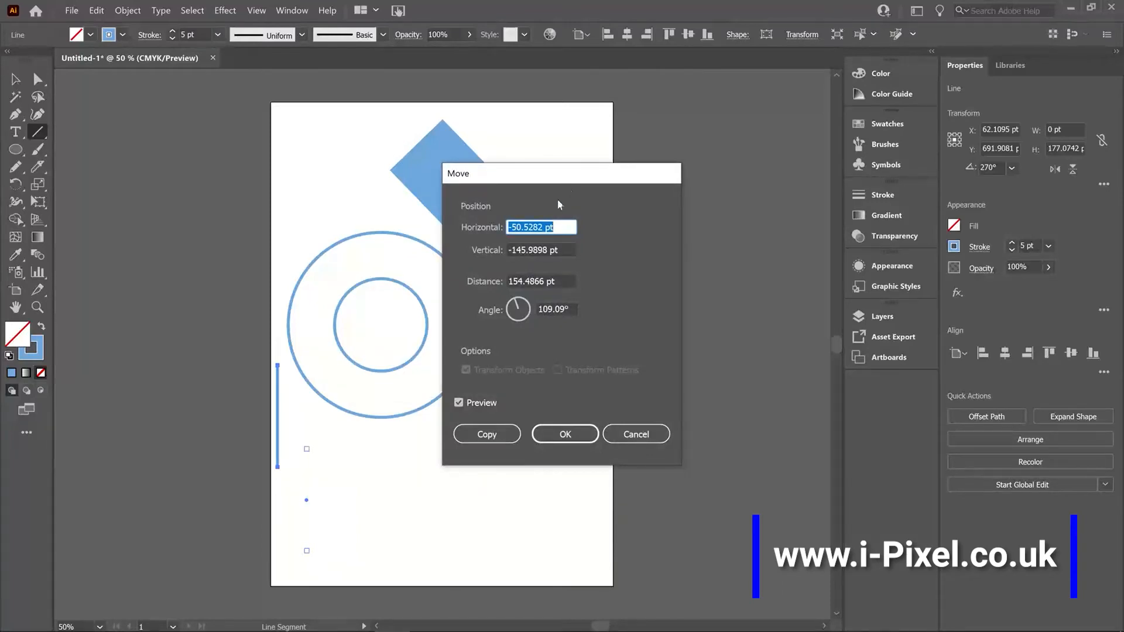
pyautogui.moveTo(476, 175); pyautogui.dragTo(646, 178)
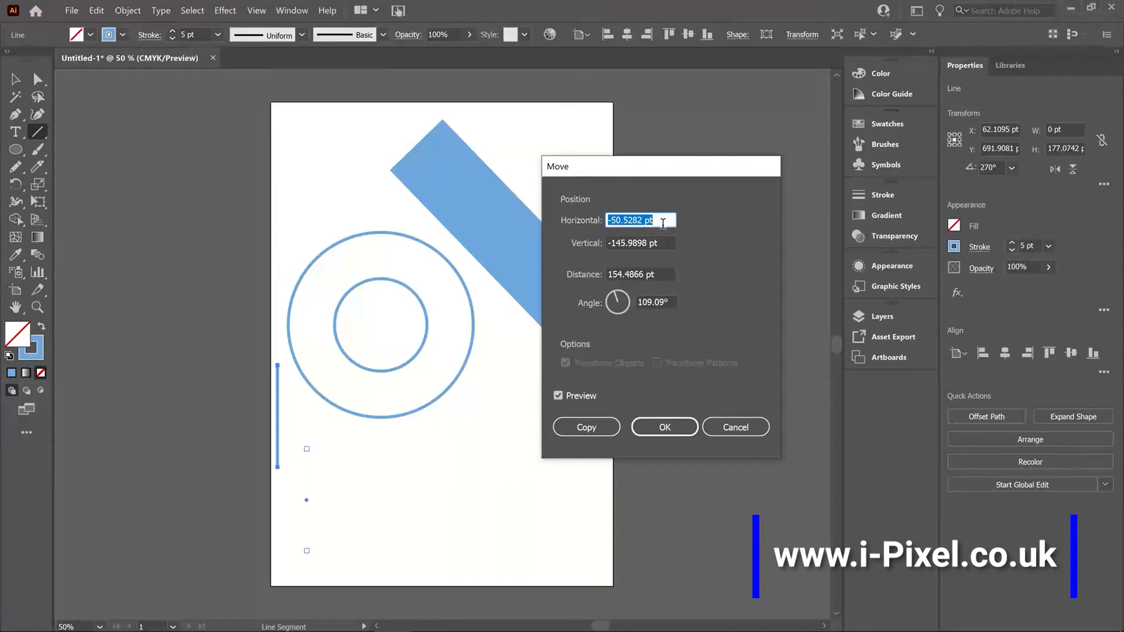
pyautogui.click(621, 303)
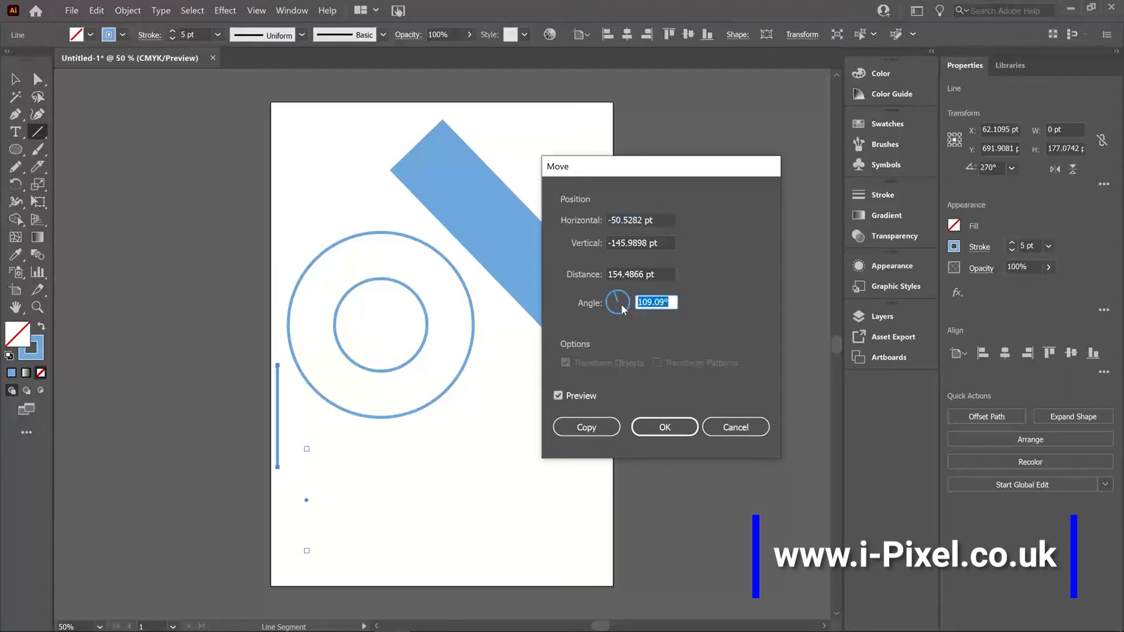
pyautogui.write('0')
pyautogui.click(669, 275)
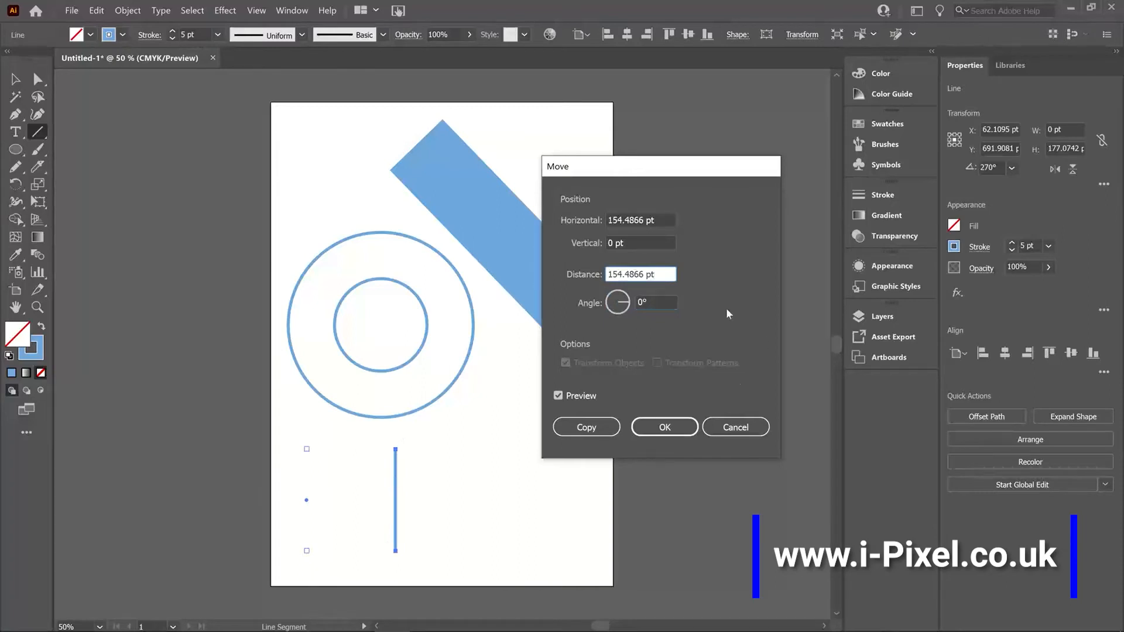
pyautogui.moveTo(598, 274); pyautogui.dragTo(561, 271)
pyautogui.rightClick(630, 277)
pyautogui.click(644, 281)
pyautogui.write('50')
pyautogui.click(590, 429)
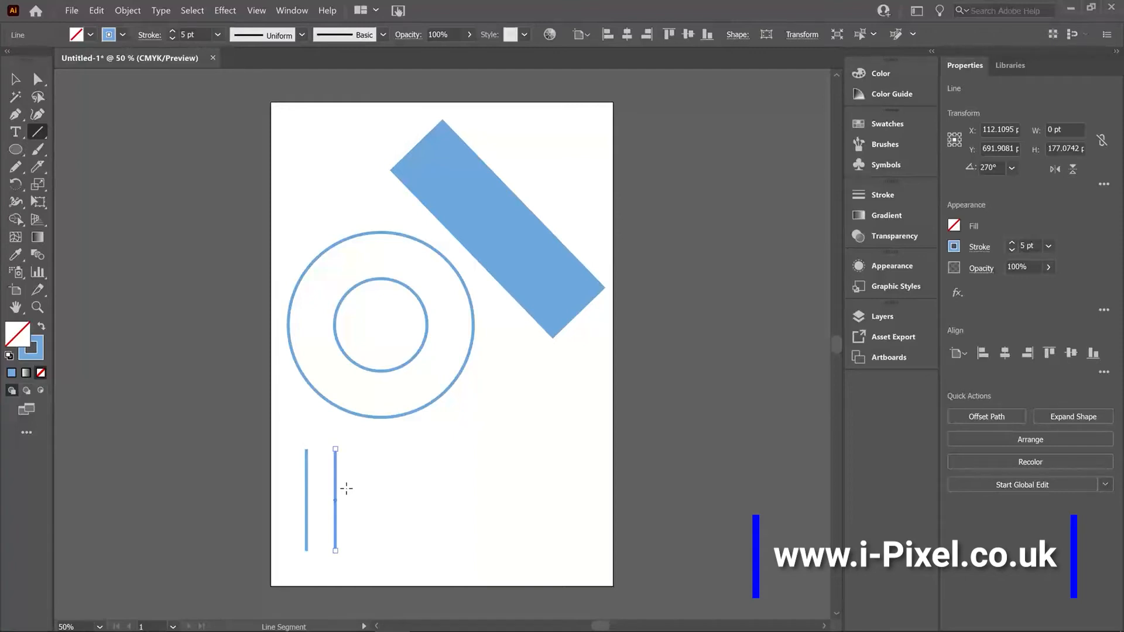
# Repeat the last copy transformation until ten evenly spaced vertical lines span the bottom of the page
pyautogui.press('ctrl')
pyautogui.hotkey('ctrl', 'd')
pyautogui.hotkey('ctrl', 'd')
pyautogui.hotkey('ctrl', 'd')
pyautogui.hotkey('ctrl', 'd')
pyautogui.hotkey('ctrl', 'd')
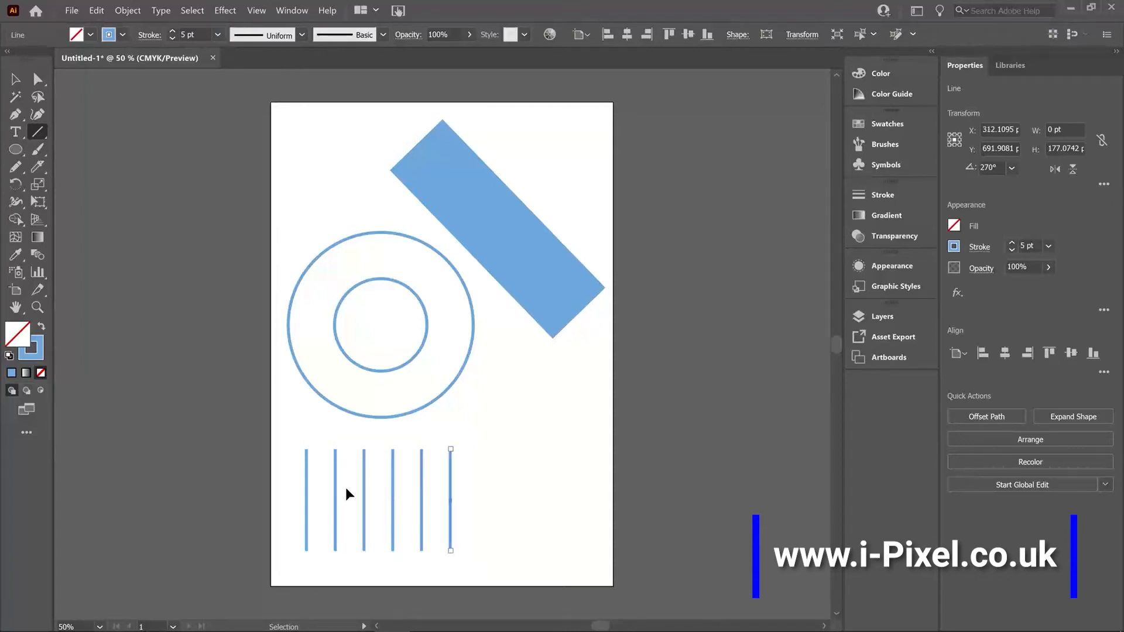
pyautogui.hotkey('ctrl', 'd')
pyautogui.hotkey('ctrl', 'd')
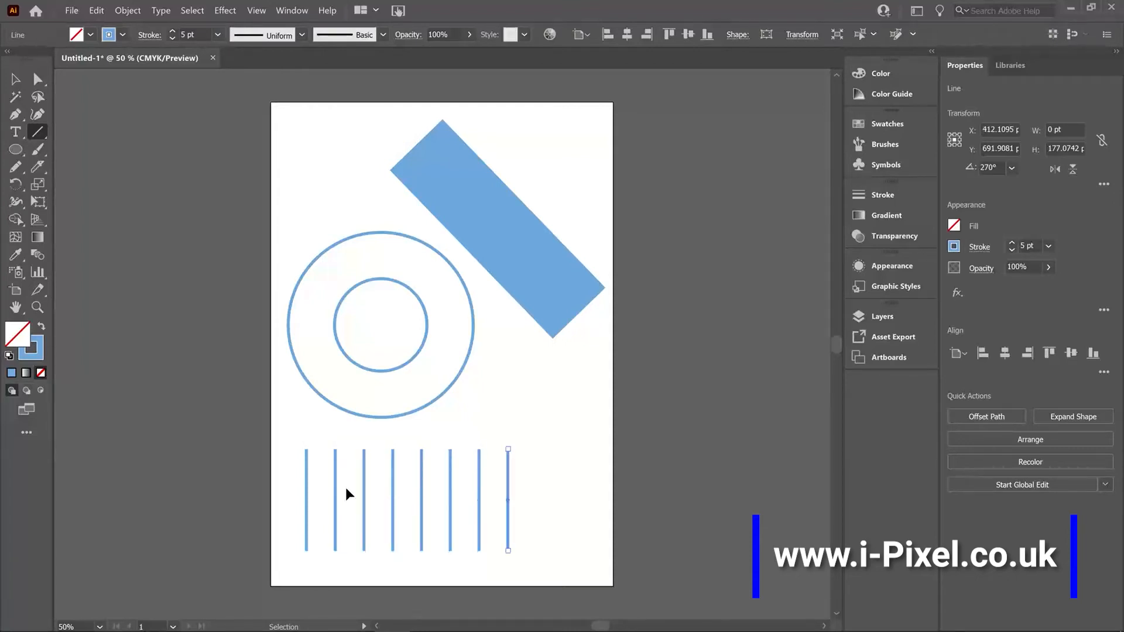
pyautogui.hotkey('ctrl', 'd')
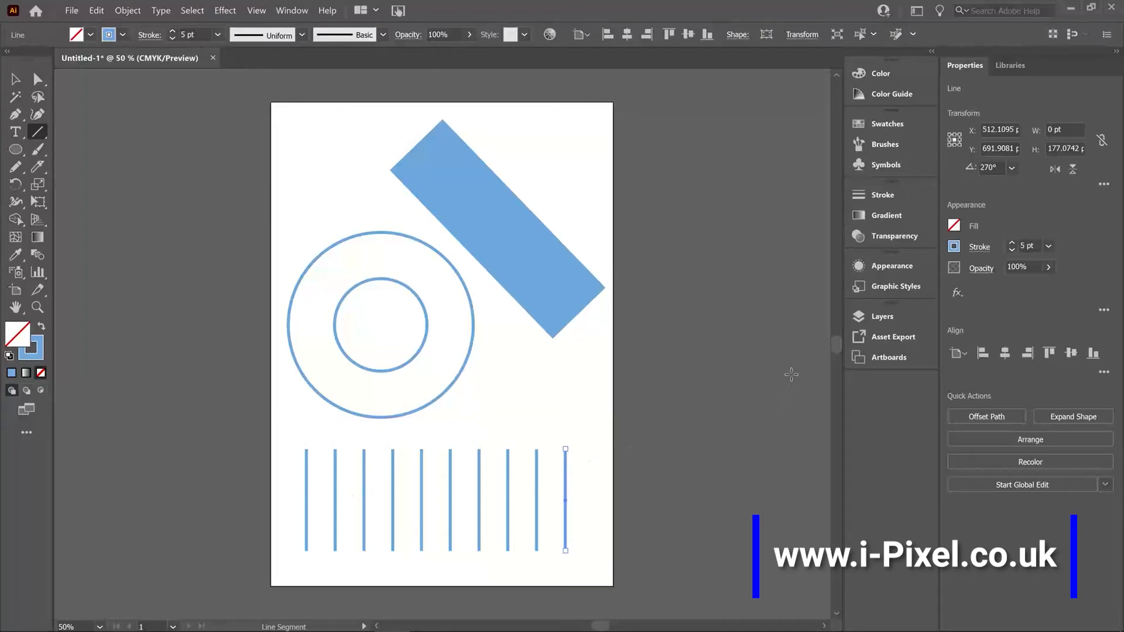
# Show the rulers and switch the ruler units to millimetres
pyautogui.click(256, 10)
pyautogui.moveTo(284, 409)
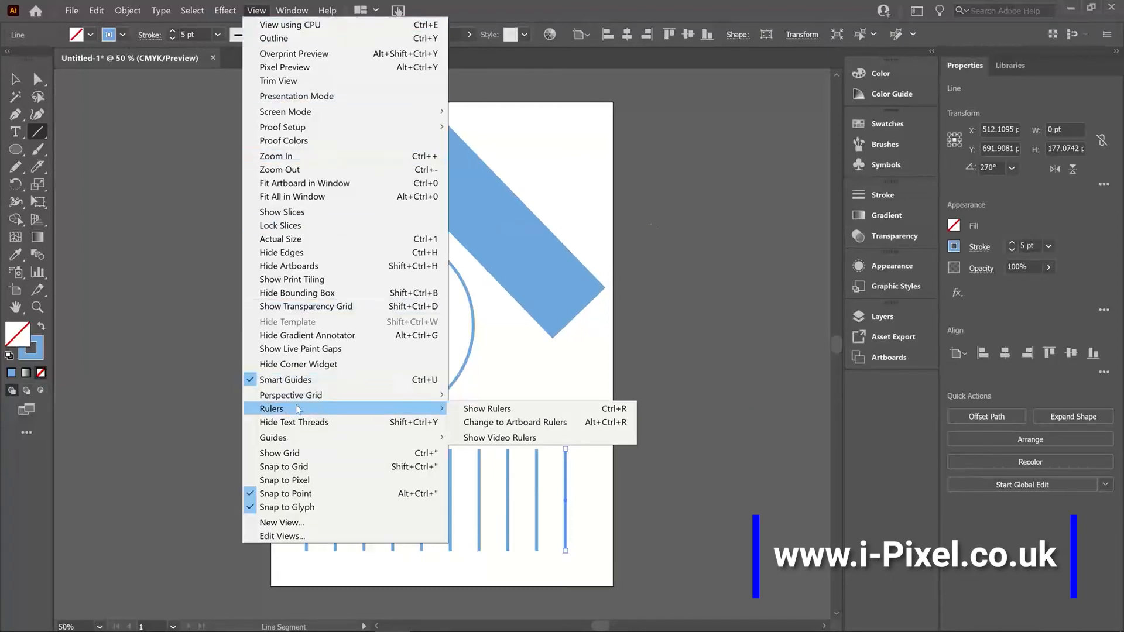
pyautogui.click(564, 409)
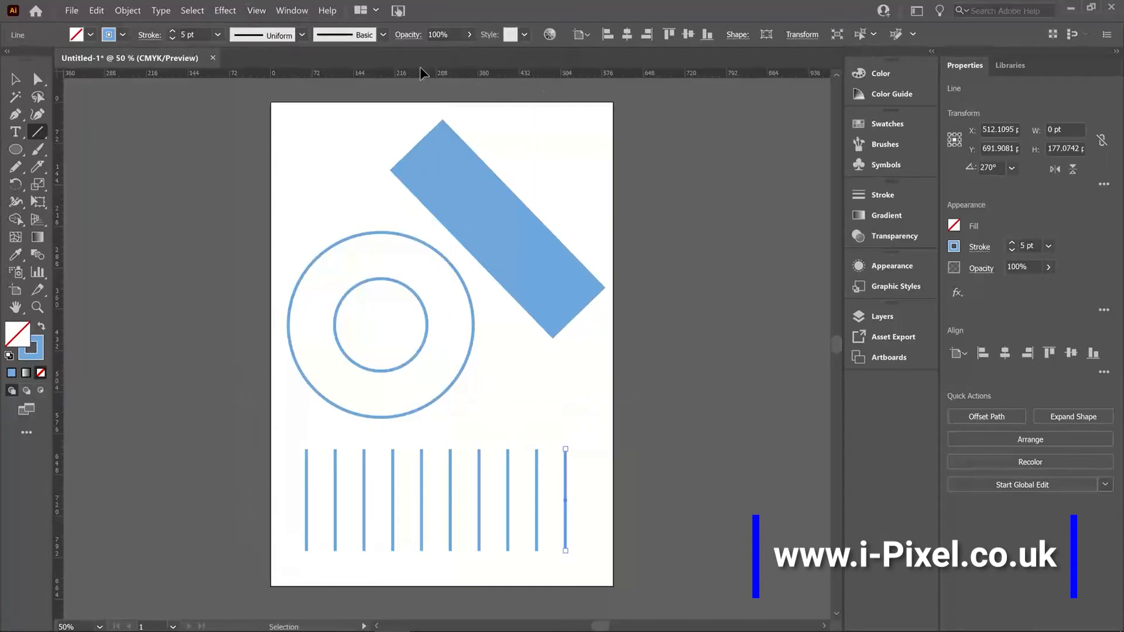
pyautogui.rightClick(342, 76)
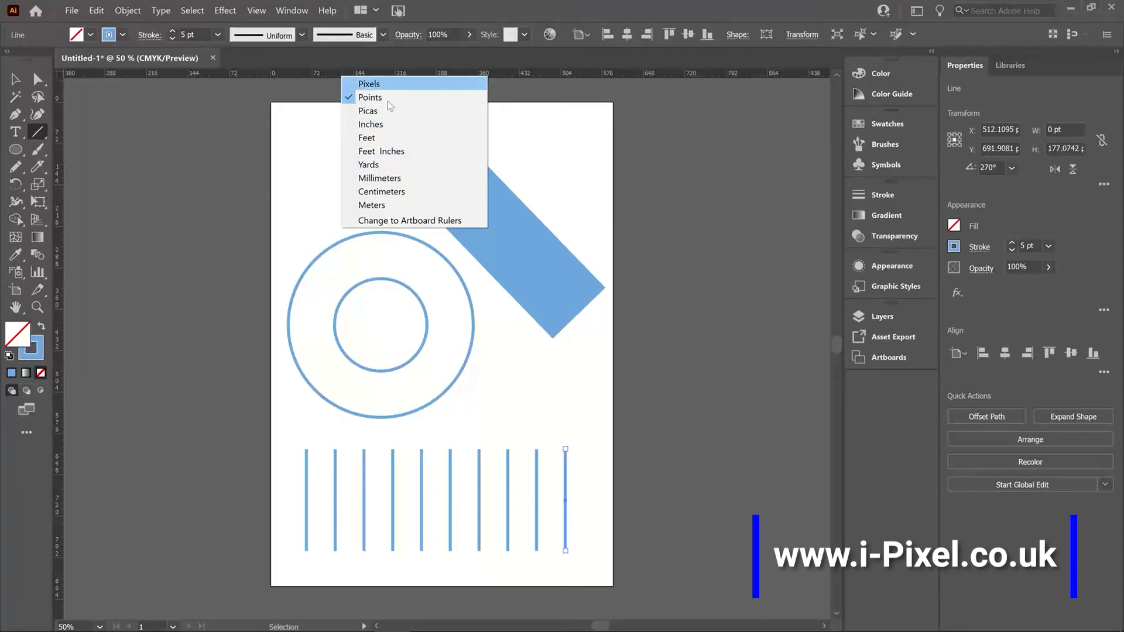
pyautogui.click(385, 178)
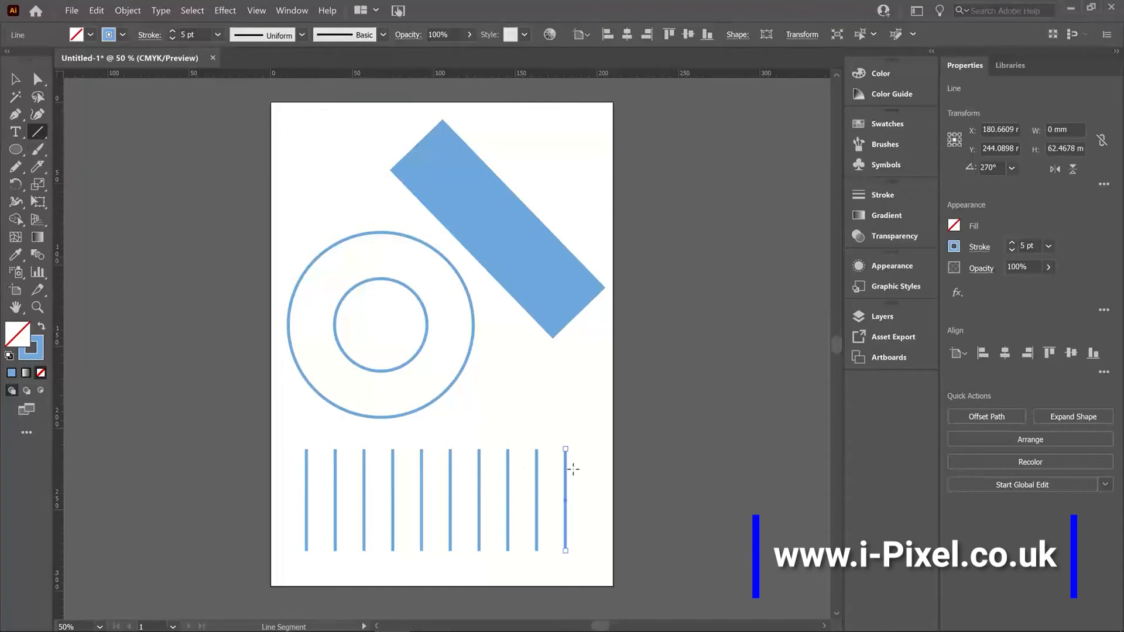
# Examine the Move settings for the last vertical line to see which units they use, without applying a move
pyautogui.rightClick(565, 499)
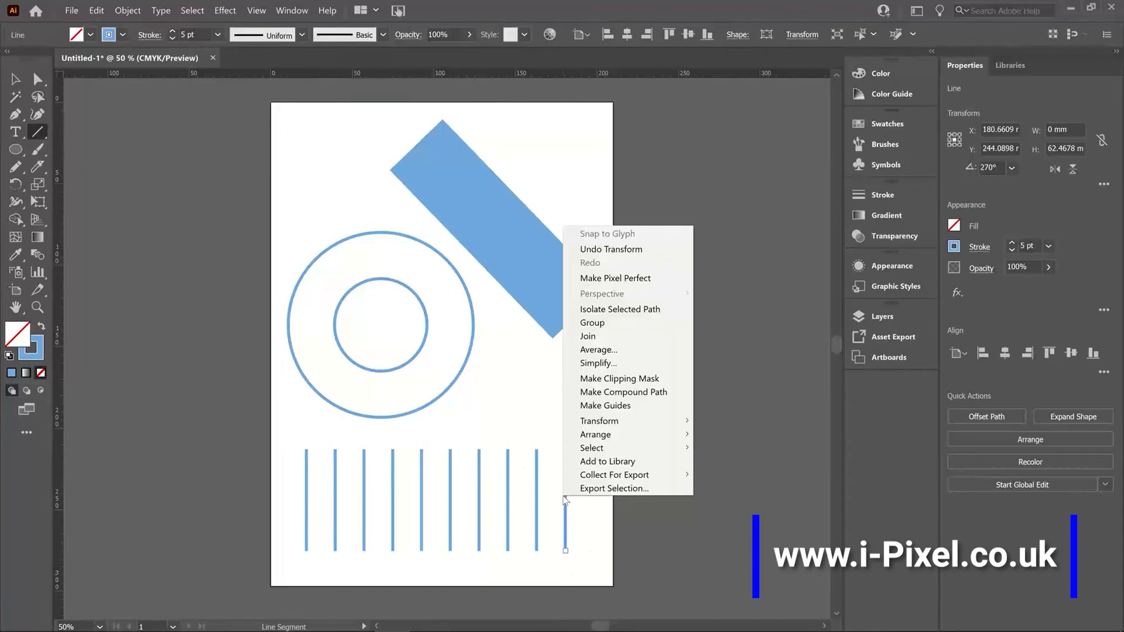
pyautogui.moveTo(637, 427)
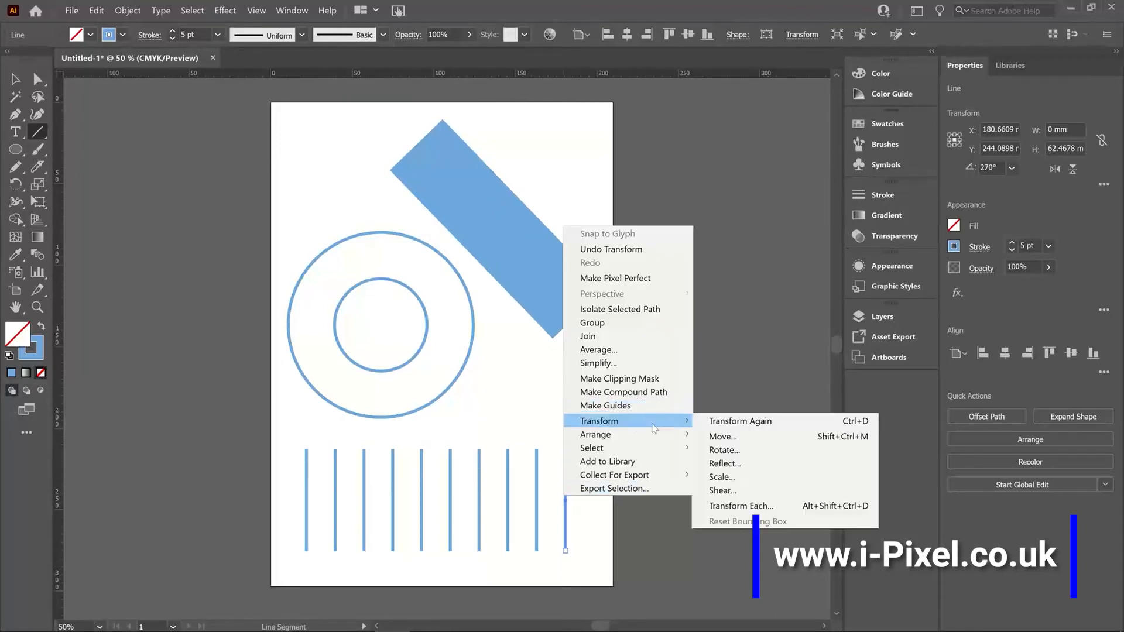
pyautogui.click(730, 436)
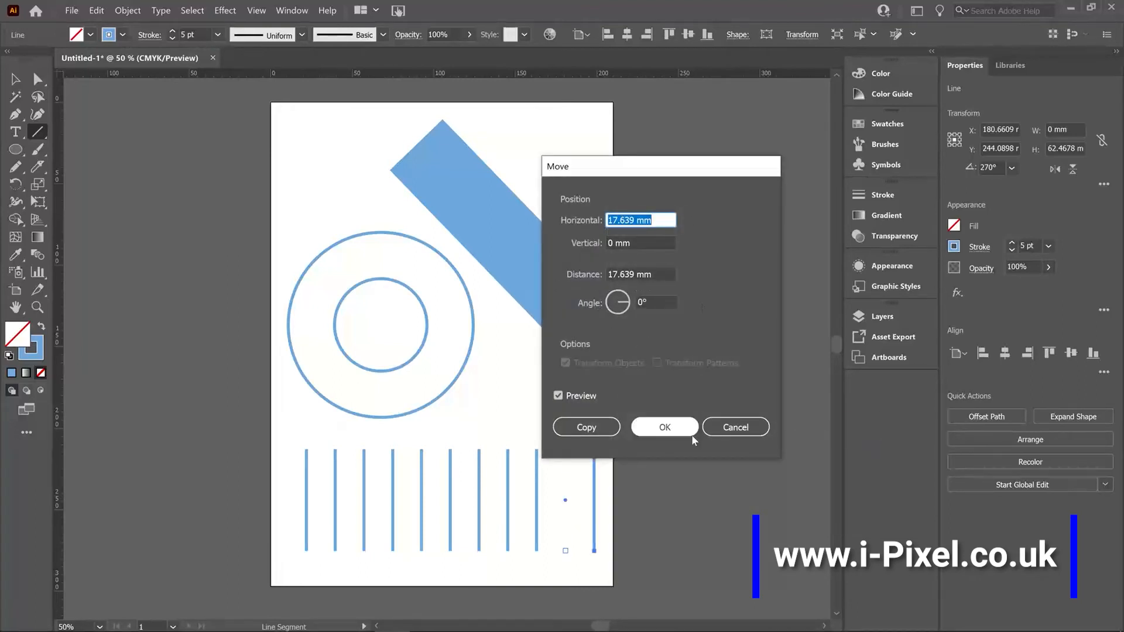
pyautogui.click(735, 427)
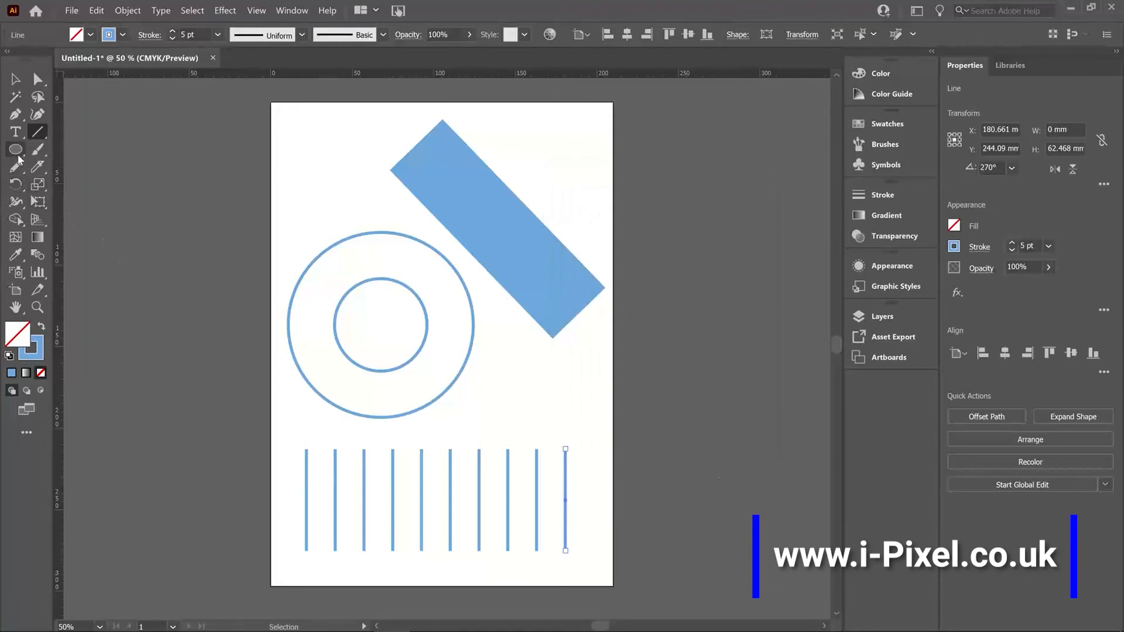
# Draw a half-heart curve about 65 mm wide and 97 mm tall with the Pen tool on the upper-left part of the page
pyautogui.click(15, 115)
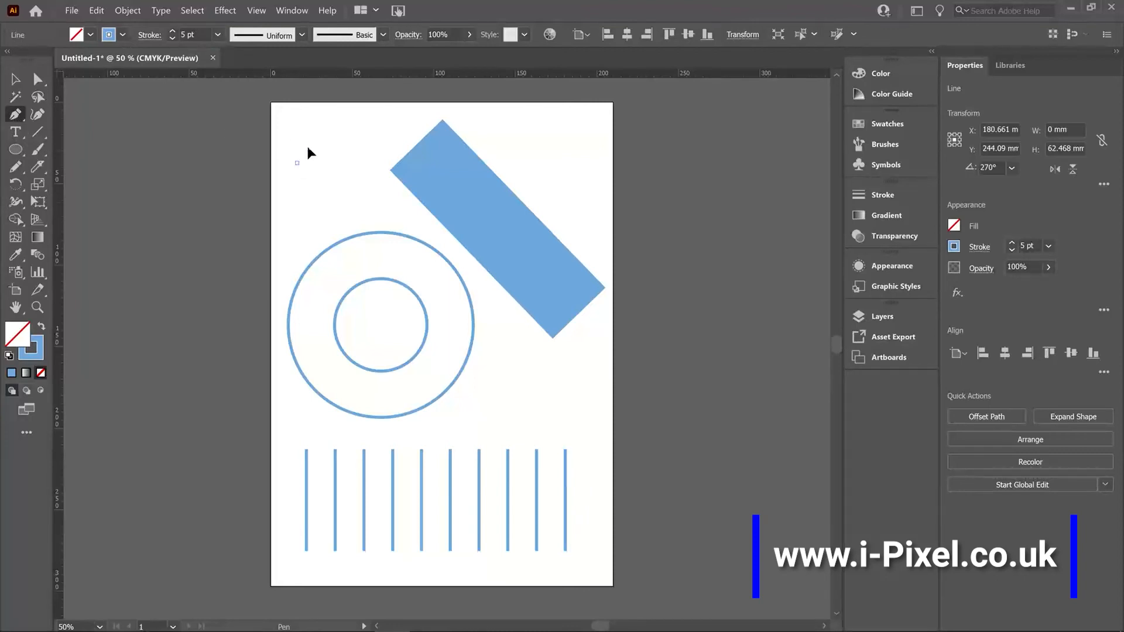
pyautogui.moveTo(296, 163); pyautogui.dragTo(327, 114)
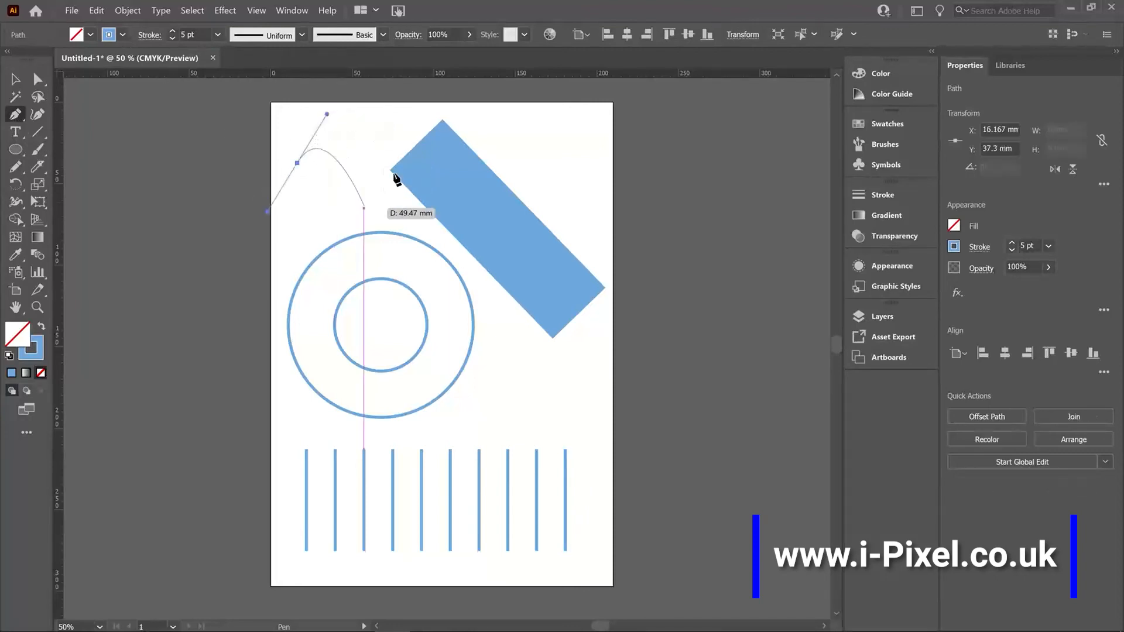
pyautogui.moveTo(381, 148); pyautogui.dragTo(133, 358)
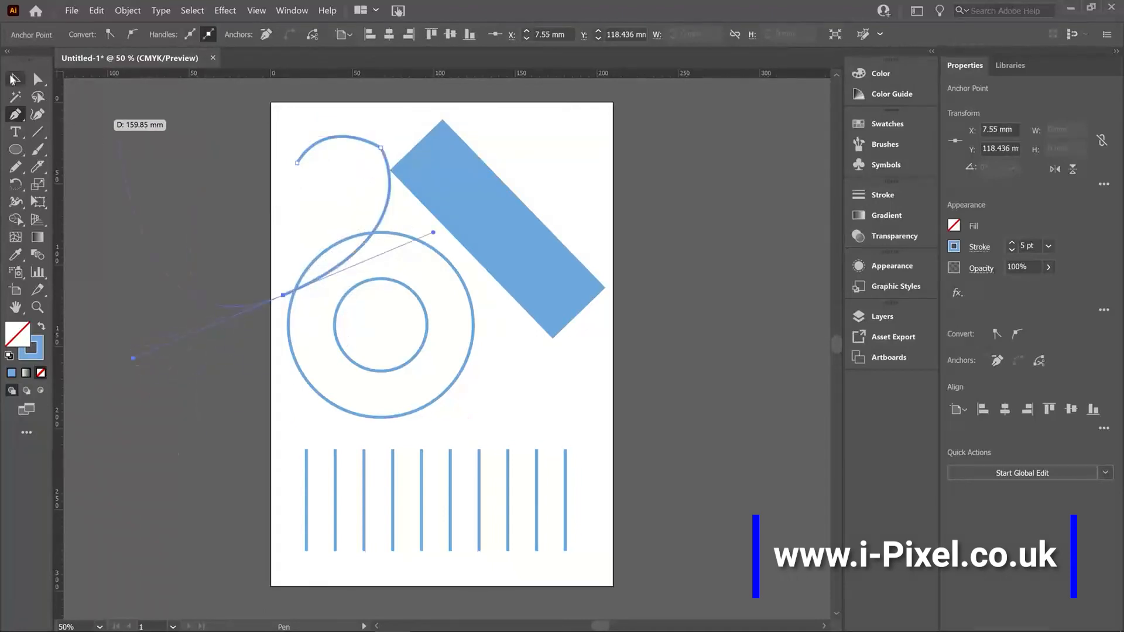
# Move the two concentric circles to the right and the rotated rectangle up and right, clear of the new curve
pyautogui.click(14, 78)
pyautogui.click(463, 357)
pyautogui.click(408, 358)
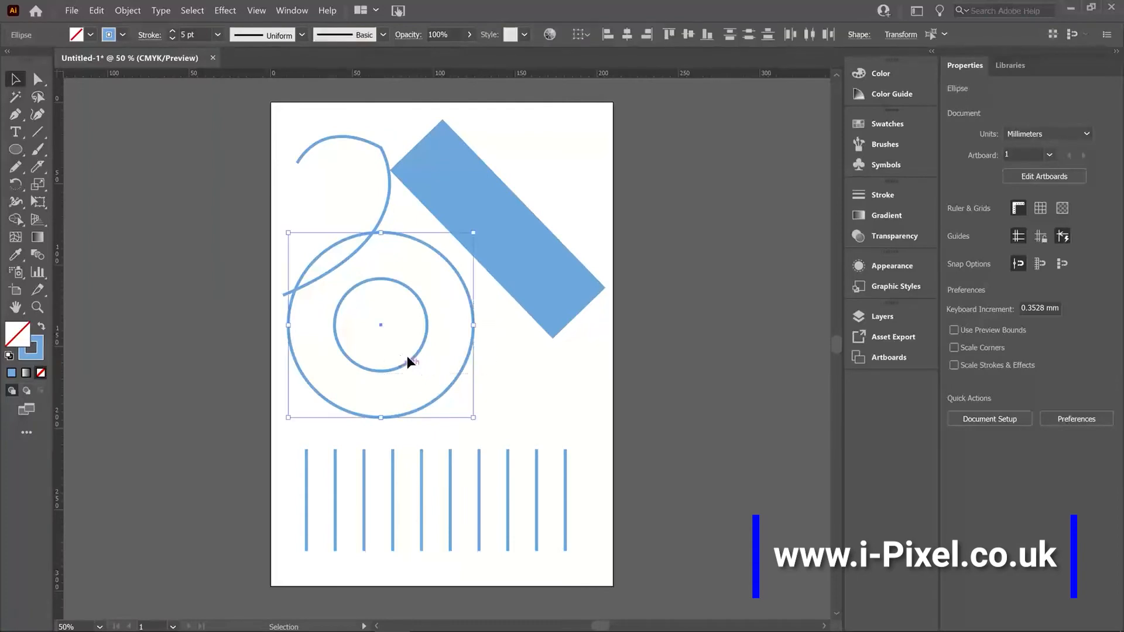
pyautogui.moveTo(408, 358); pyautogui.dragTo(497, 360)
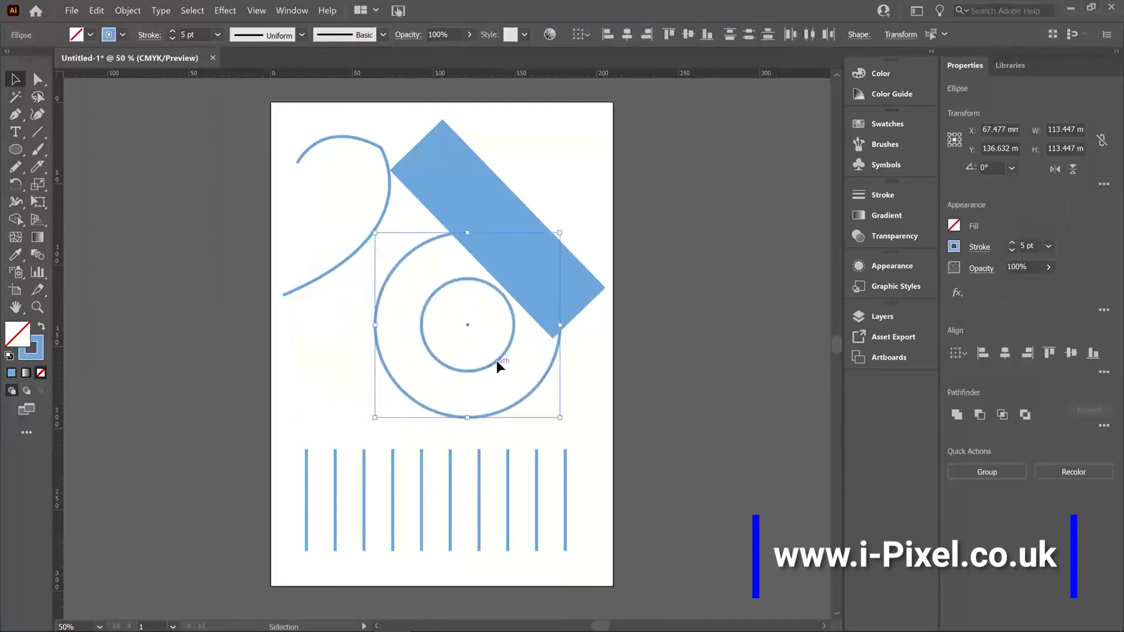
pyautogui.click(346, 265)
pyautogui.rightClick(346, 258)
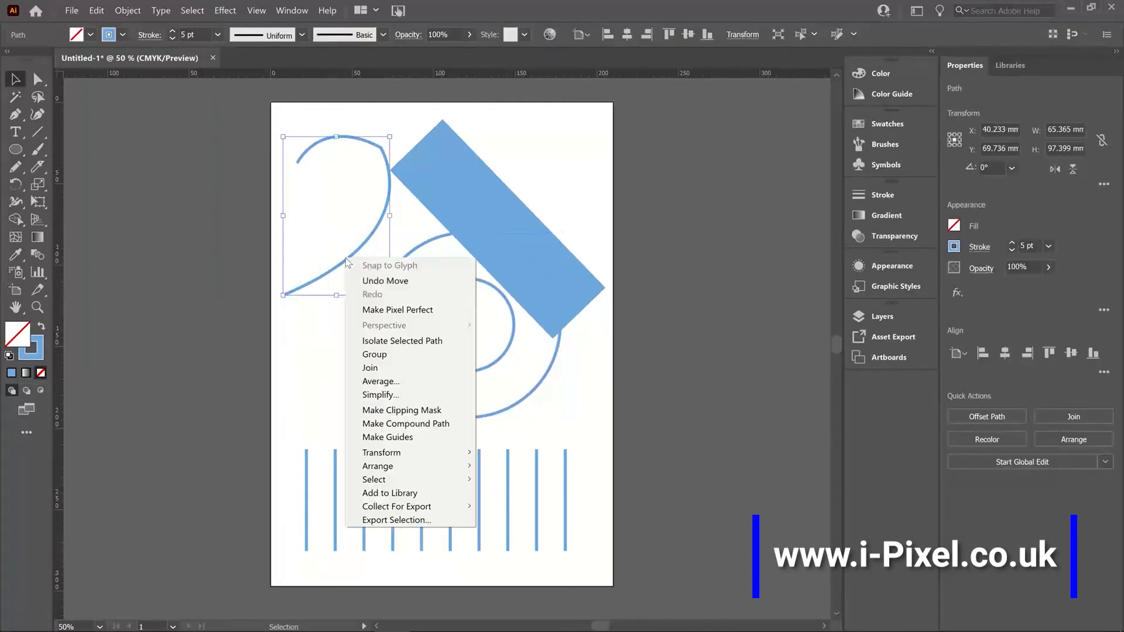
pyautogui.click(306, 214)
pyautogui.moveTo(306, 212); pyautogui.dragTo(363, 320)
pyautogui.moveTo(455, 177); pyautogui.dragTo(528, 148)
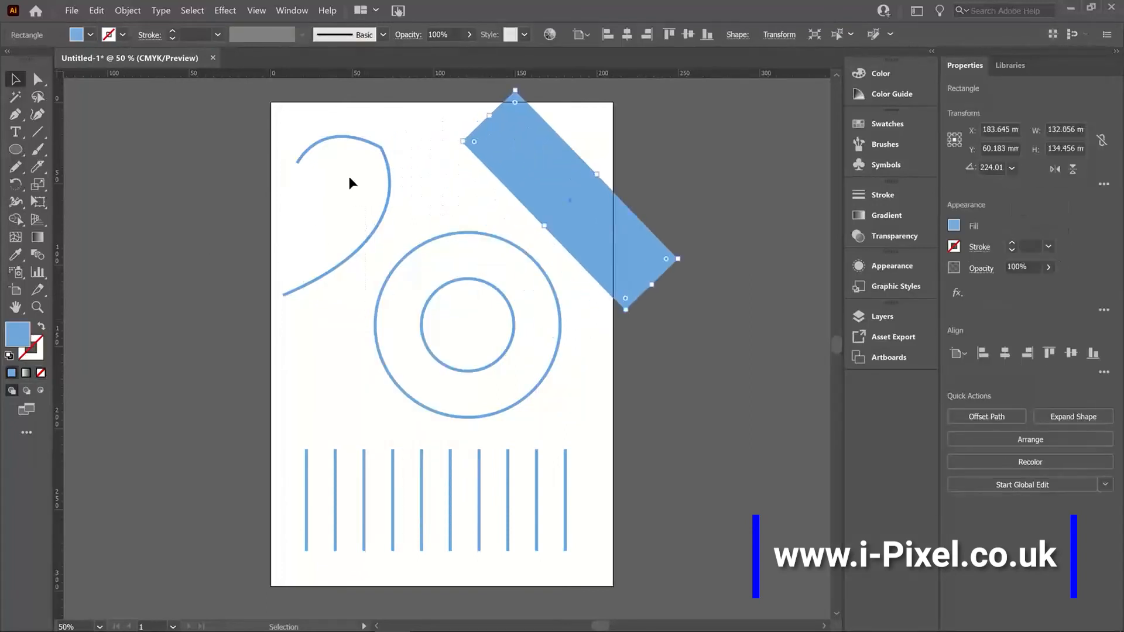
# Create a mirrored copy of the half-heart curve with Transform Reflect across the vertical axis
pyautogui.click(389, 220)
pyautogui.rightClick(397, 221)
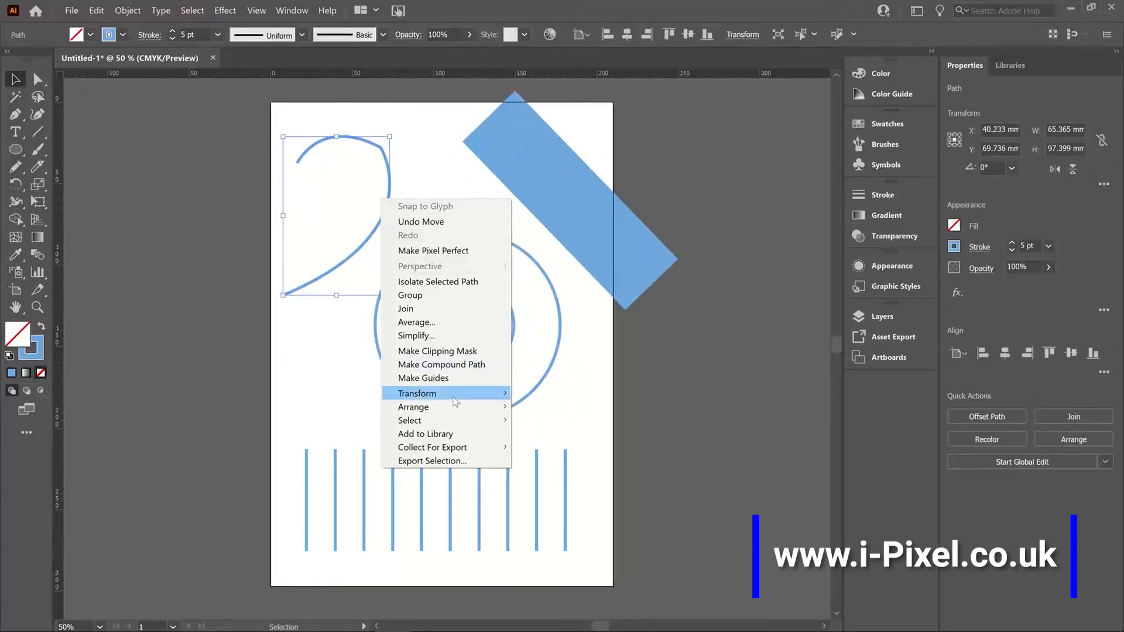
pyautogui.moveTo(455, 400)
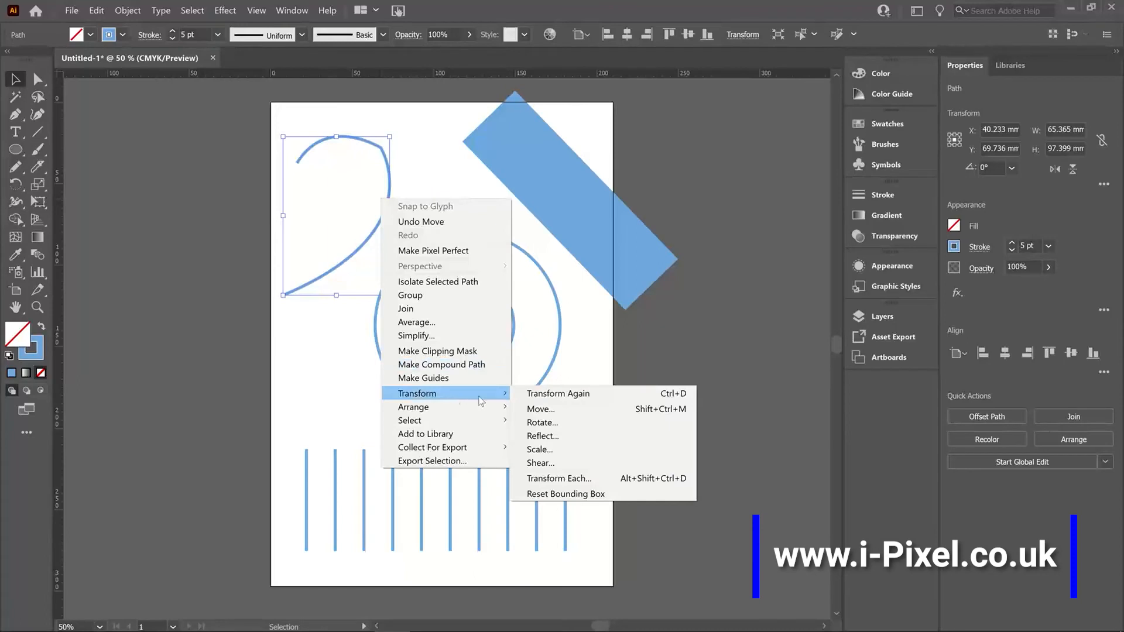
pyautogui.click(549, 435)
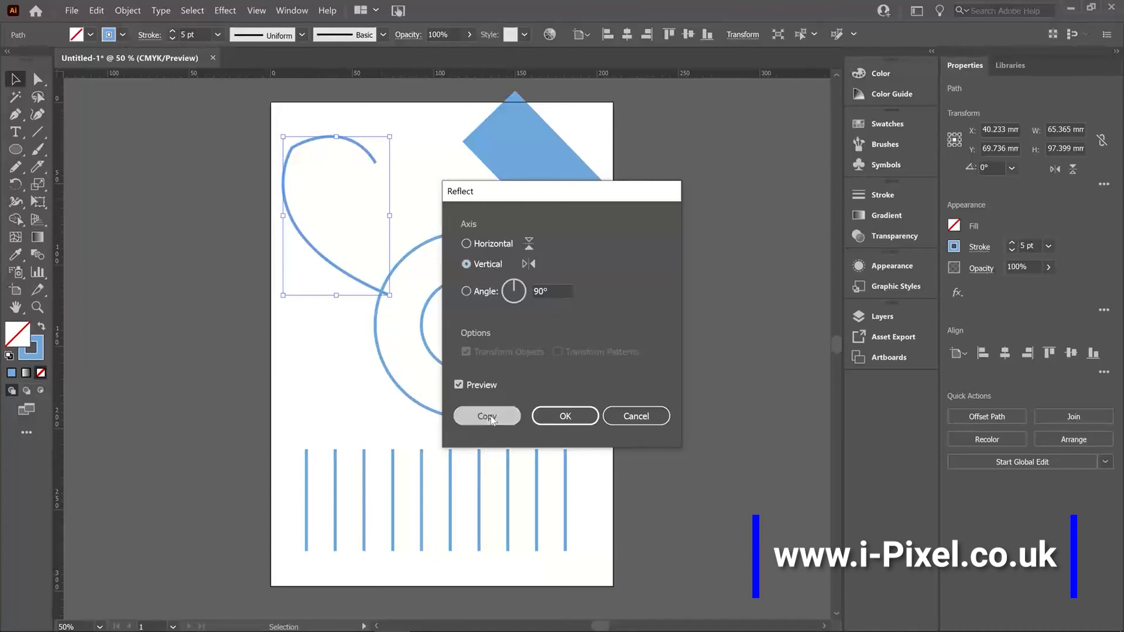
pyautogui.click(487, 417)
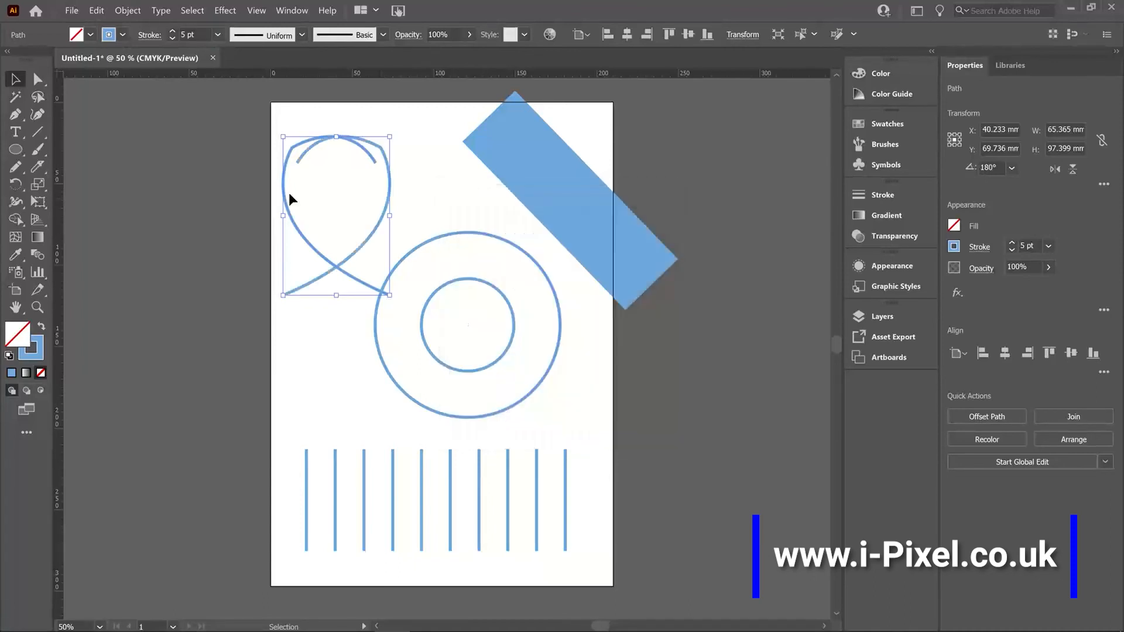
# Nudge the mirrored copy left until its lower end meets the lower end of the original curve, forming a heart
pyautogui.click(275, 236)
pyautogui.click(304, 234)
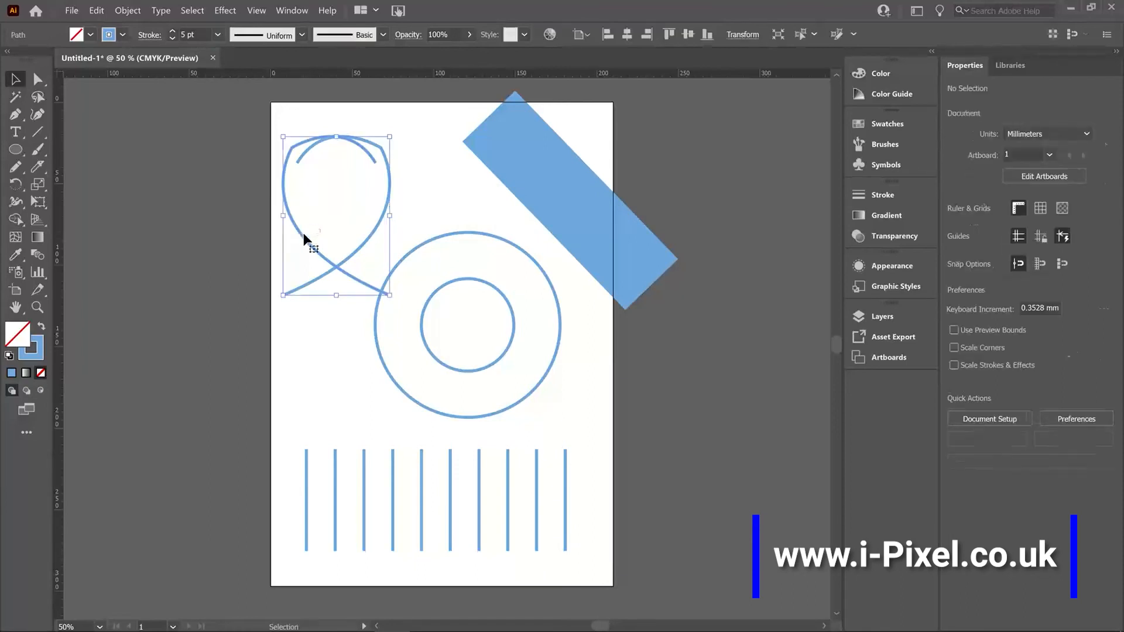
pyautogui.press('Left')
pyautogui.press('Left')
pyautogui.press('Left')
pyautogui.press('Left')
pyautogui.press('Left')
pyautogui.press('Left')
pyautogui.press('Left')
pyautogui.press('Left')
pyautogui.press('Left')
pyautogui.press('Left')
pyautogui.press('Left')
pyautogui.press('Left')
pyautogui.press('Left')
pyautogui.press('Left')
pyautogui.press('Left')
pyautogui.press('Left')
pyautogui.press('Left')
pyautogui.press('Left')
pyautogui.press('Left')
pyautogui.press('Left')
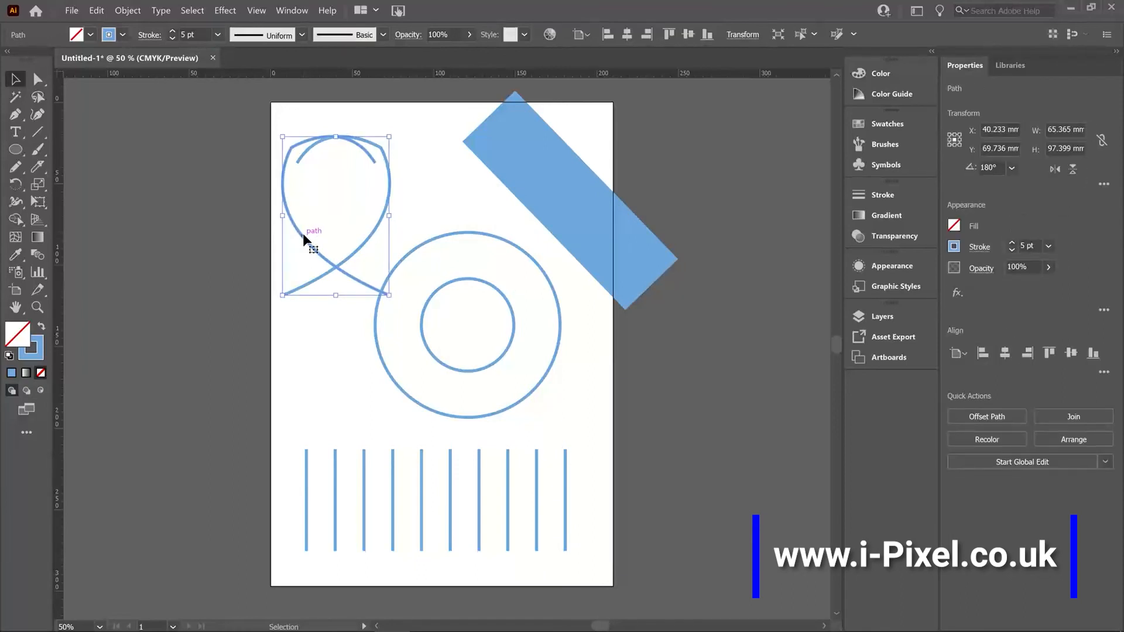
pyautogui.press('Left')
pyautogui.press('Left')
pyautogui.press('Left')
pyautogui.press('Left')
pyautogui.press('Left')
pyautogui.press('Left')
pyautogui.press('Left')
pyautogui.press('Left')
pyautogui.press('Left')
pyautogui.press('Left')
pyautogui.press('Left')
pyautogui.press('Left')
pyautogui.press('Left')
pyautogui.press('Left')
pyautogui.press('Left')
pyautogui.press('Left')
pyautogui.press('Left')
pyautogui.press('Left')
pyautogui.press('Left')
pyautogui.press('Left')
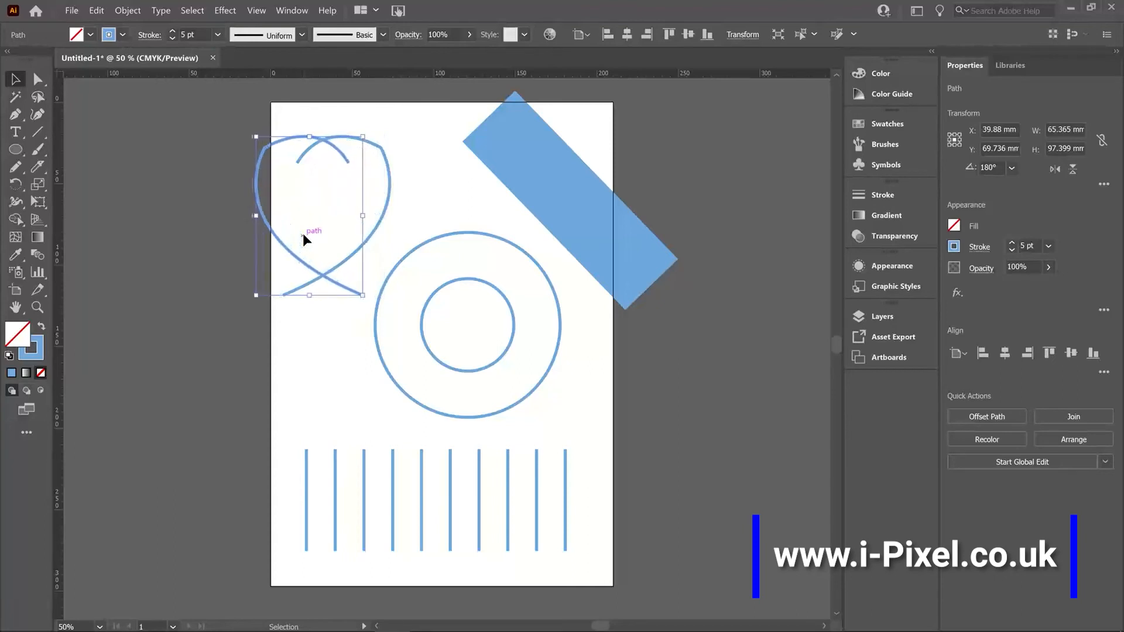
pyautogui.press('Left')
pyautogui.press('Left')
pyautogui.press('Left')
pyautogui.press('Left')
pyautogui.press('Left')
pyautogui.press('Left')
pyautogui.press('Left')
pyautogui.press('Left')
pyautogui.press('Left')
pyautogui.press('Left')
pyautogui.press('Left')
pyautogui.press('Left')
pyautogui.press('Left')
pyautogui.press('Left')
pyautogui.press('Left')
pyautogui.press('Left')
pyautogui.press('Left')
pyautogui.press('Left')
pyautogui.press('Left')
pyautogui.press('Left')
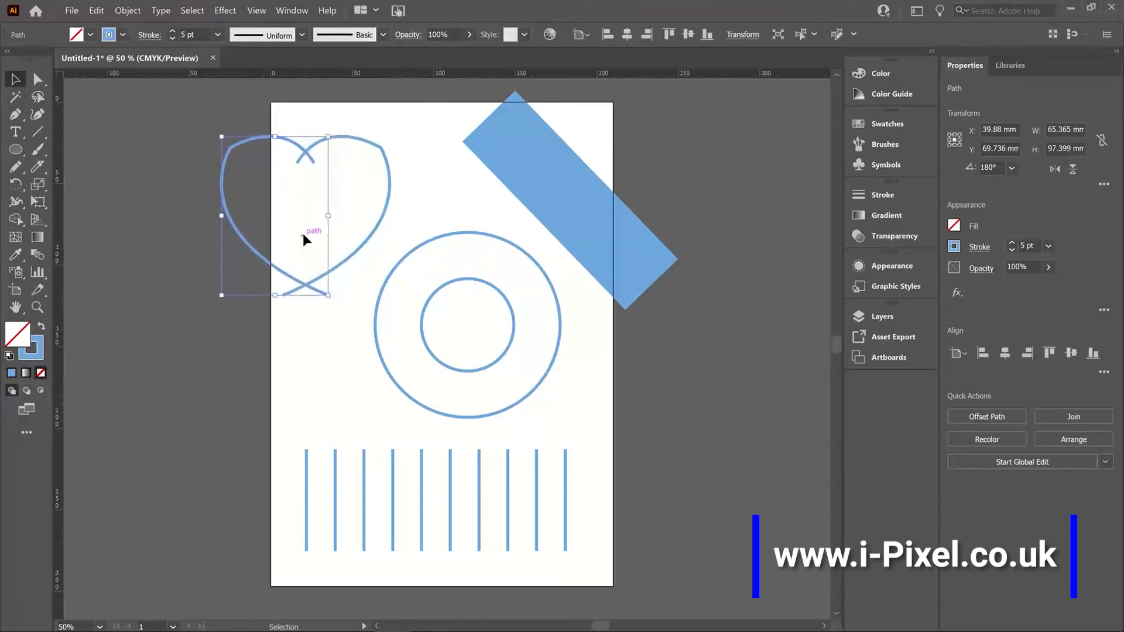
pyautogui.press('Left')
pyautogui.press('Left')
pyautogui.press('Left')
pyautogui.press('Left')
pyautogui.press('Left')
pyautogui.press('Left')
pyautogui.press('Left')
pyautogui.press('Left')
pyautogui.press('Left')
pyautogui.press('Left')
pyautogui.press('Left')
pyautogui.press('Left')
pyautogui.press('Left')
pyautogui.press('Left')
pyautogui.press('Left')
pyautogui.press('Left')
pyautogui.press('Left')
pyautogui.press('Left')
pyautogui.press('Left')
pyautogui.press('Left')
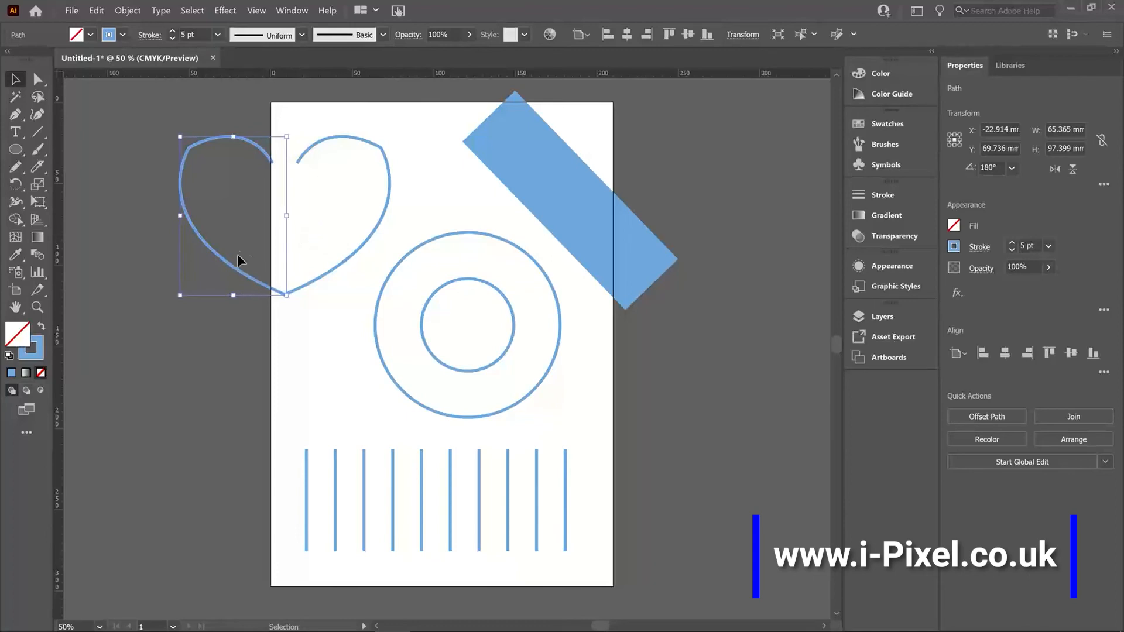
pyautogui.click(329, 224)
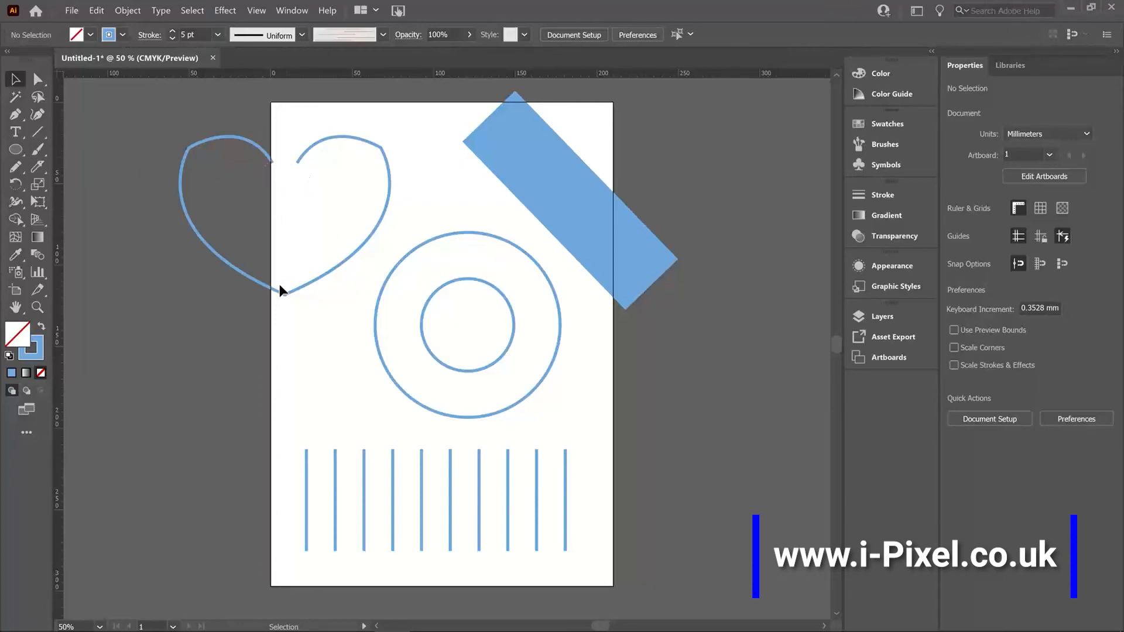
# Join the two open upper end points of the heart halves using direct selection
pyautogui.click(37, 79)
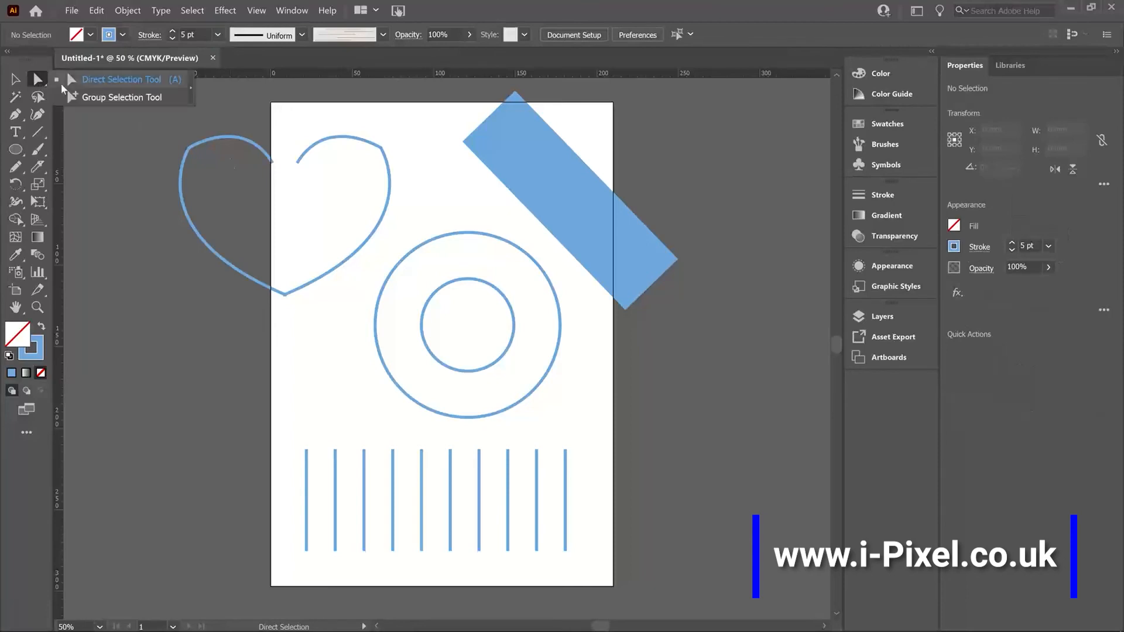
pyautogui.moveTo(259, 184); pyautogui.dragTo(312, 164)
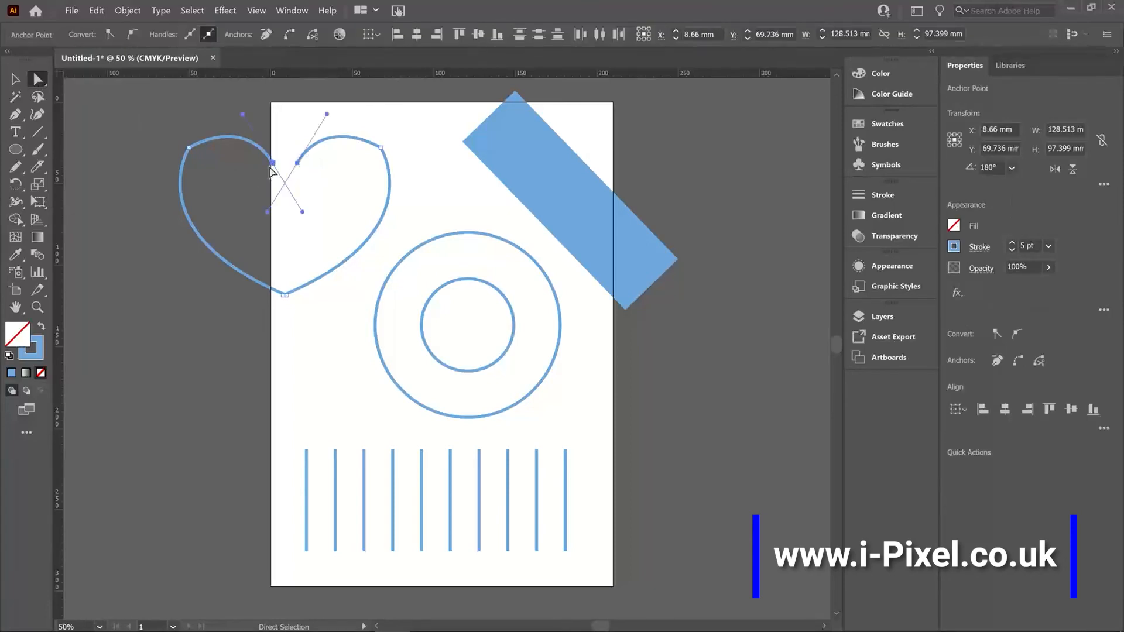
pyautogui.rightClick(284, 166)
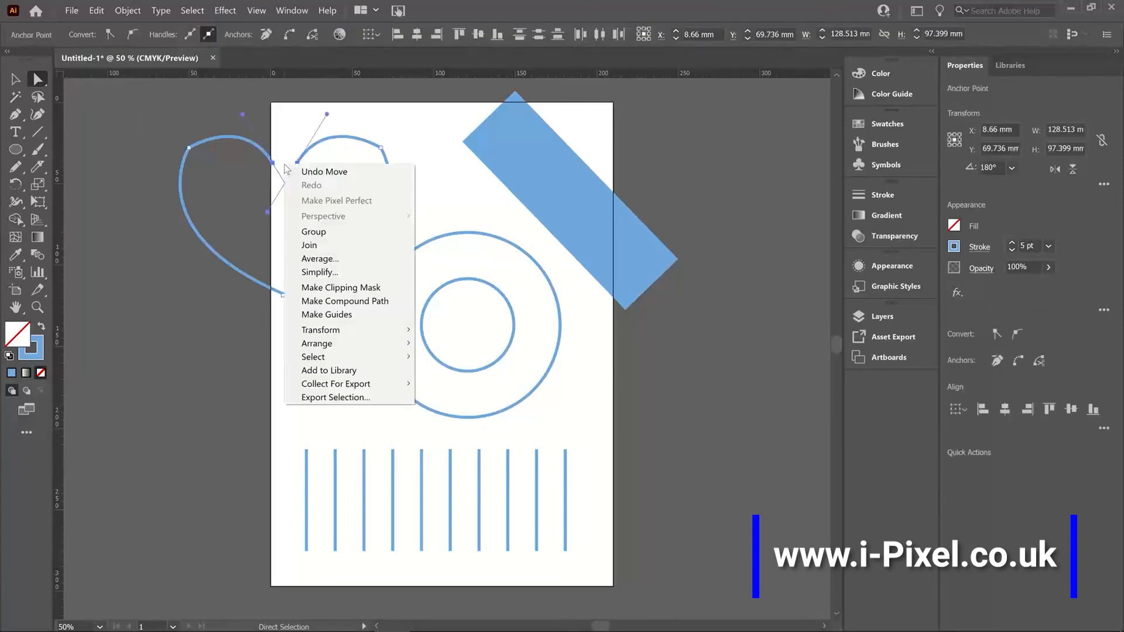
pyautogui.click(328, 245)
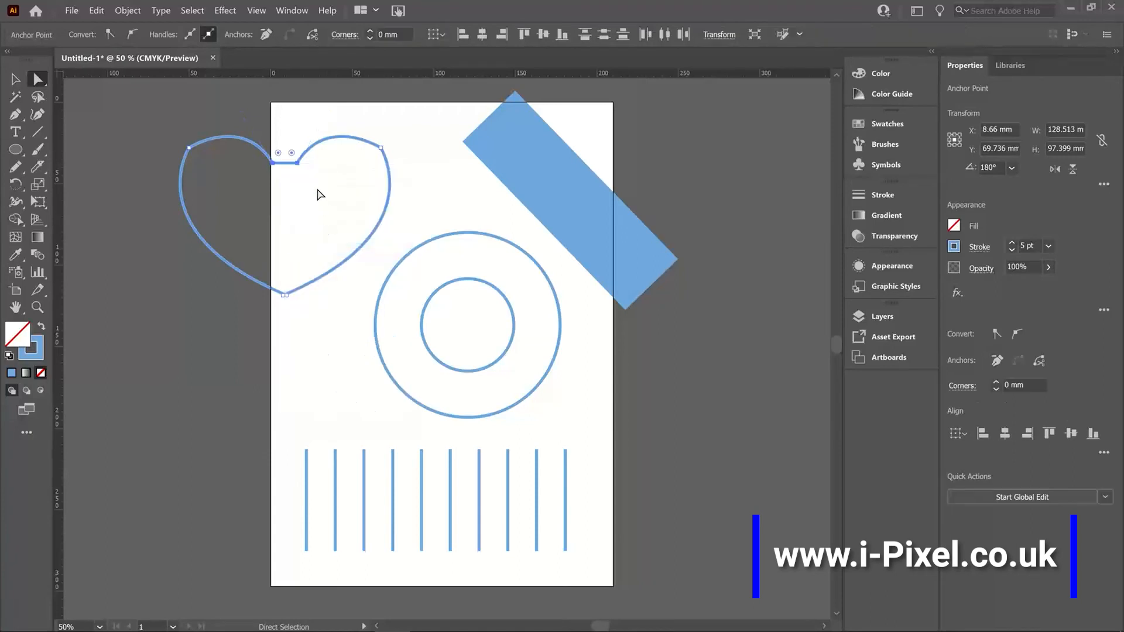
# Average the two joined upper anchor points on both axes so they merge into the heart's notch
pyautogui.rightClick(285, 166)
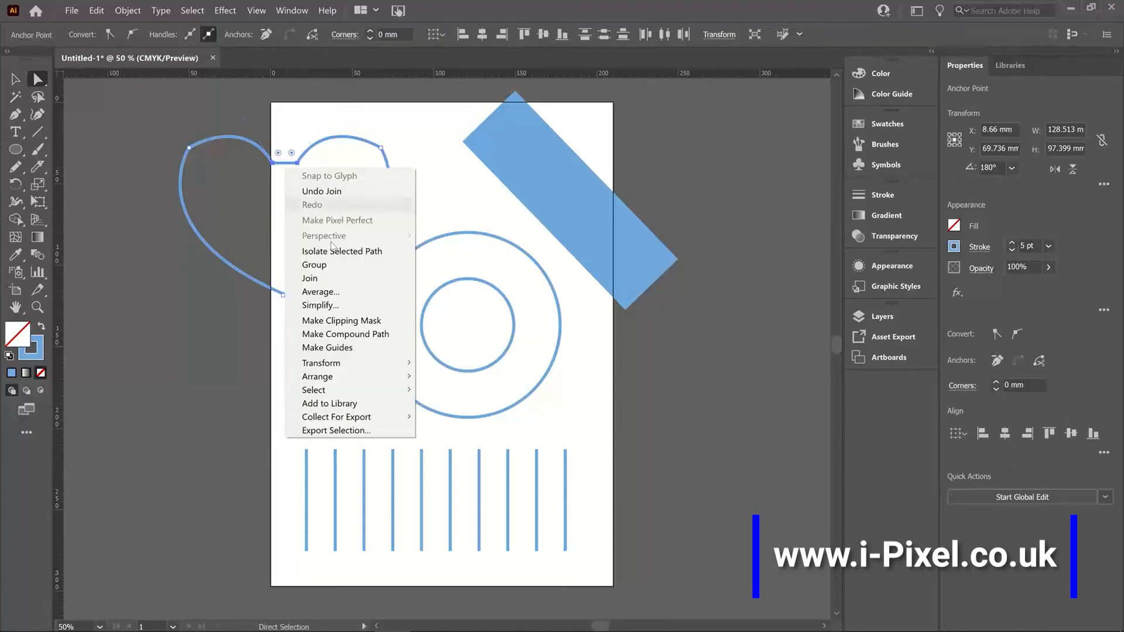
pyautogui.click(352, 297)
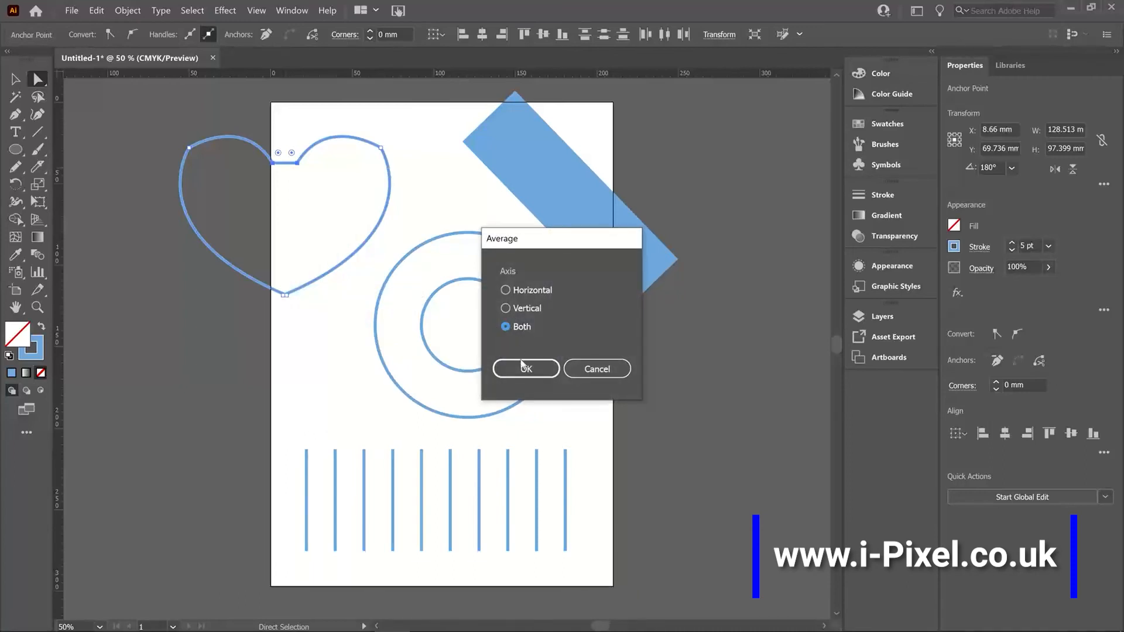
pyautogui.click(525, 368)
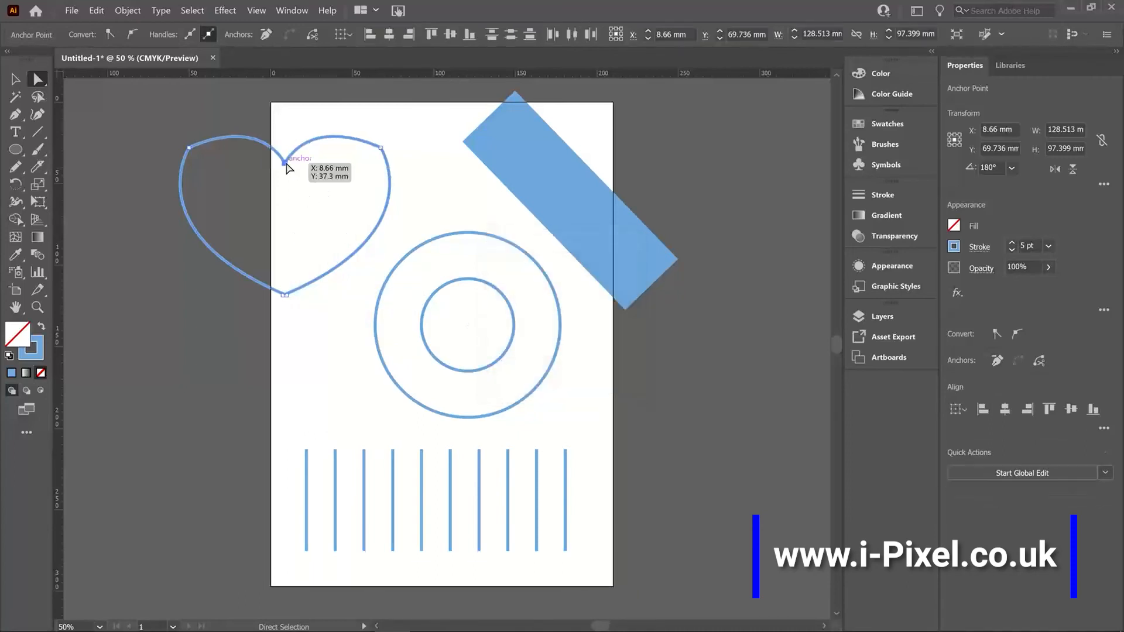
# Average the anchor points at the heart's bottom tip on both axes
pyautogui.rightClick(283, 299)
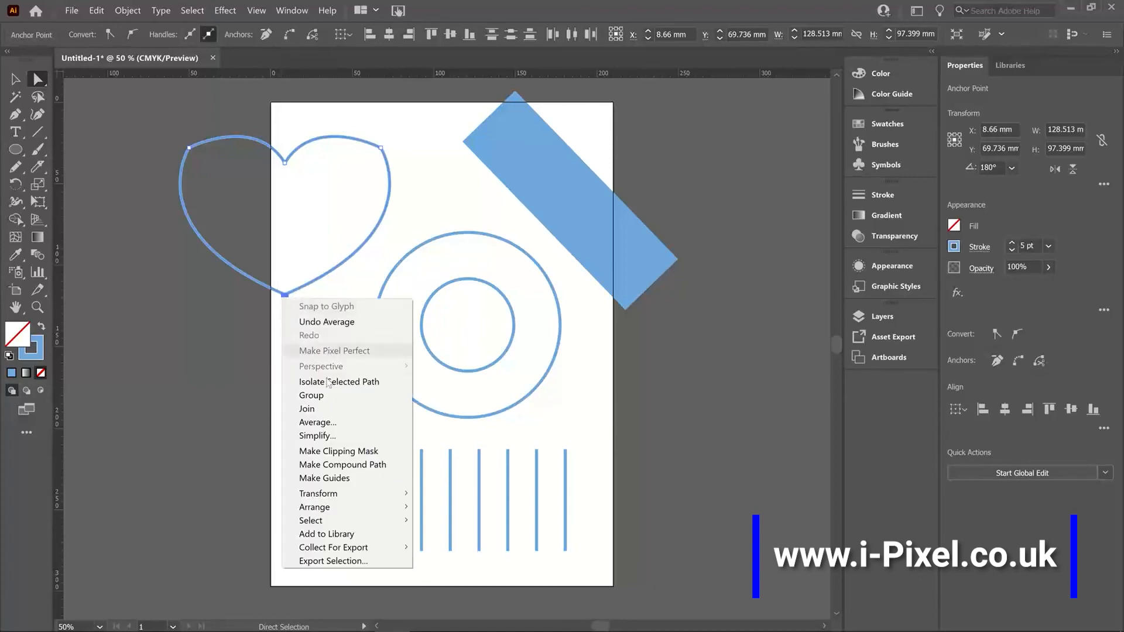
pyautogui.click(318, 422)
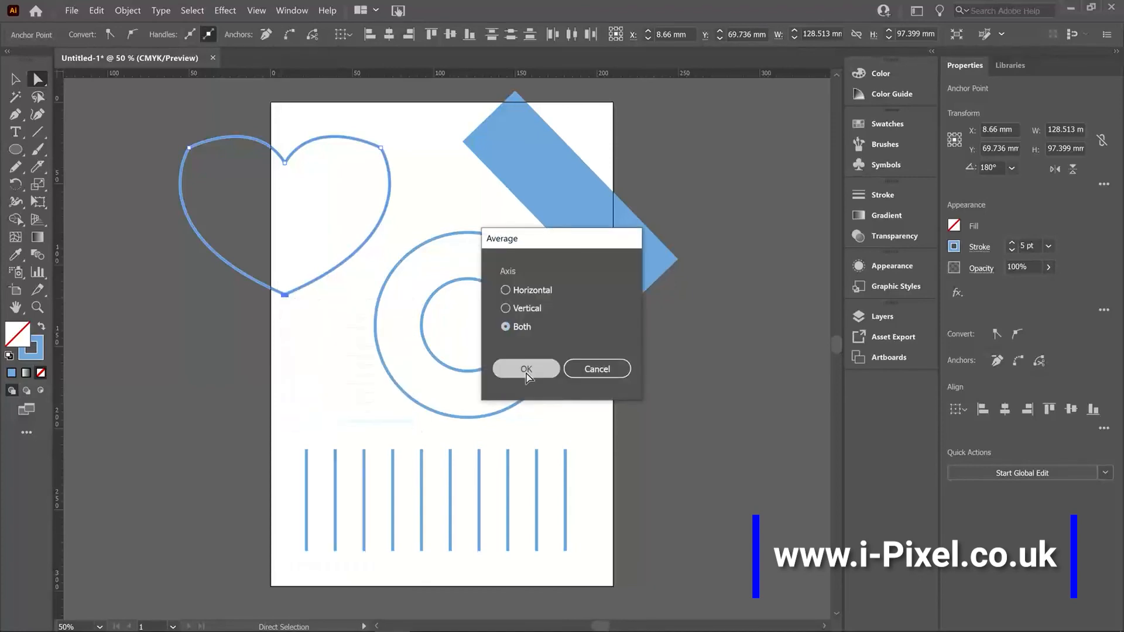
pyautogui.click(526, 370)
pyautogui.click(313, 381)
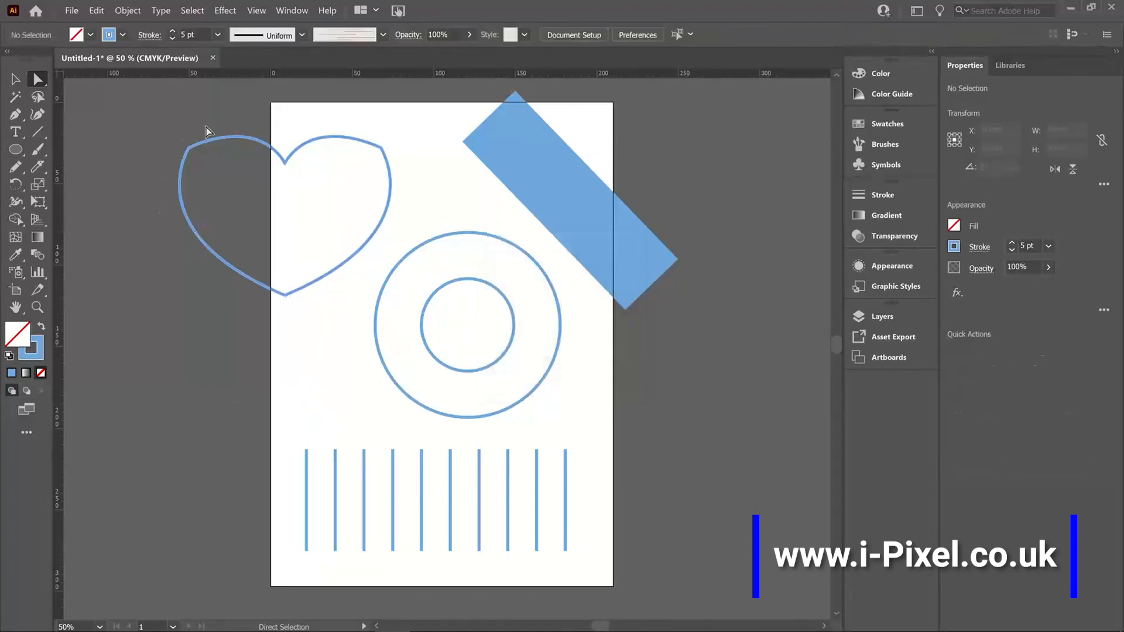
# Round off the heart's upper-left and upper-right corners with the Smooth tool
pyautogui.press('v')
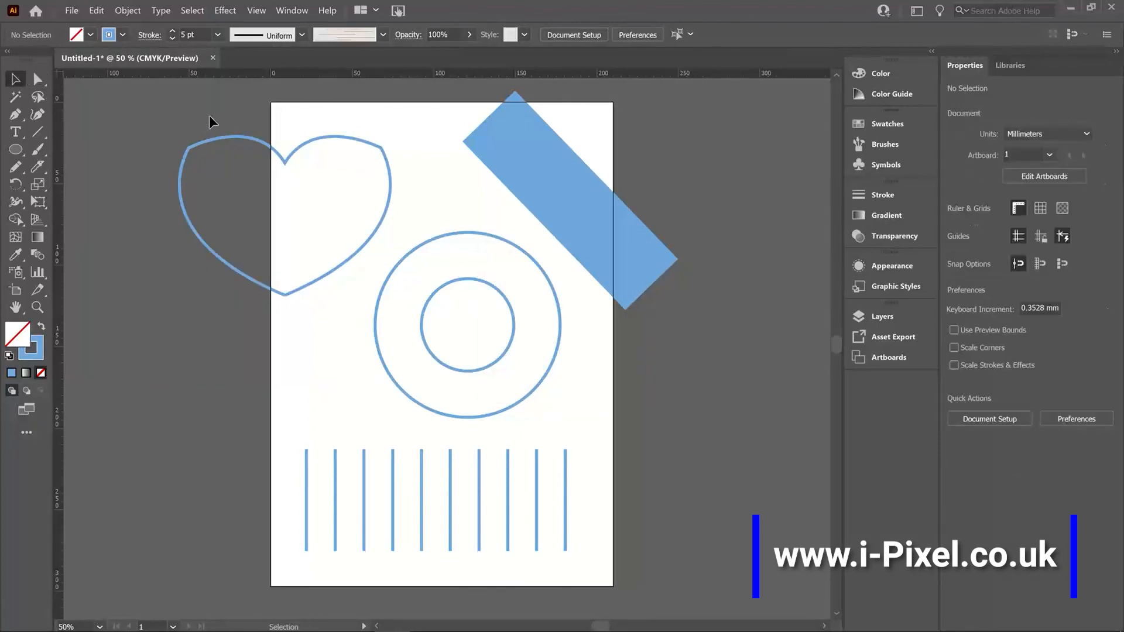
pyautogui.moveTo(209, 120); pyautogui.dragTo(258, 213)
pyautogui.click(16, 131)
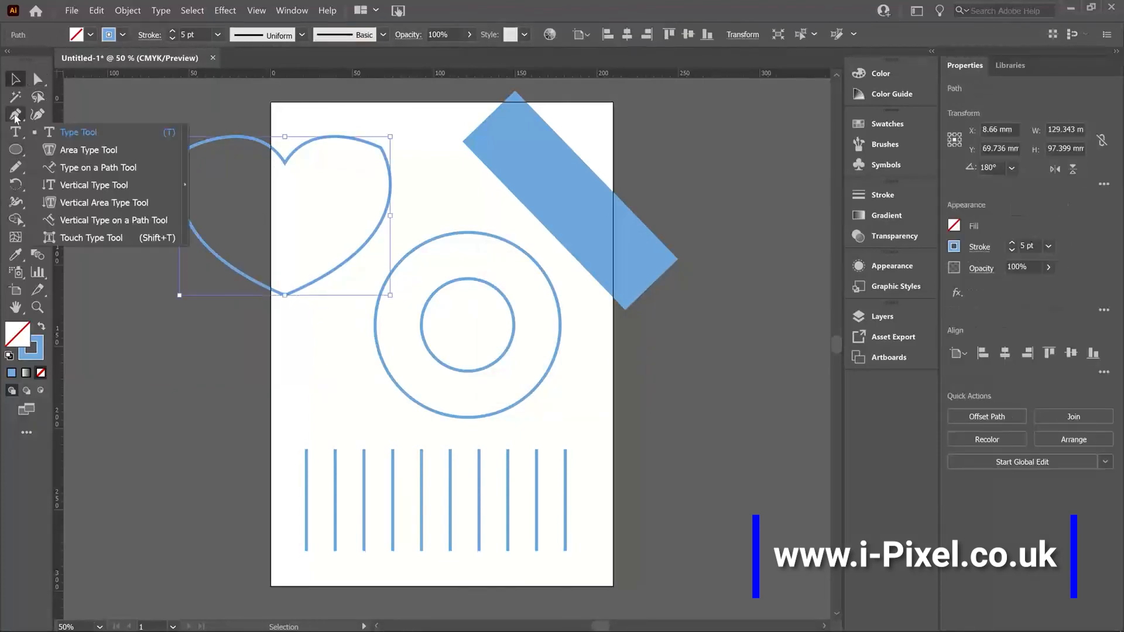
pyautogui.click(15, 167)
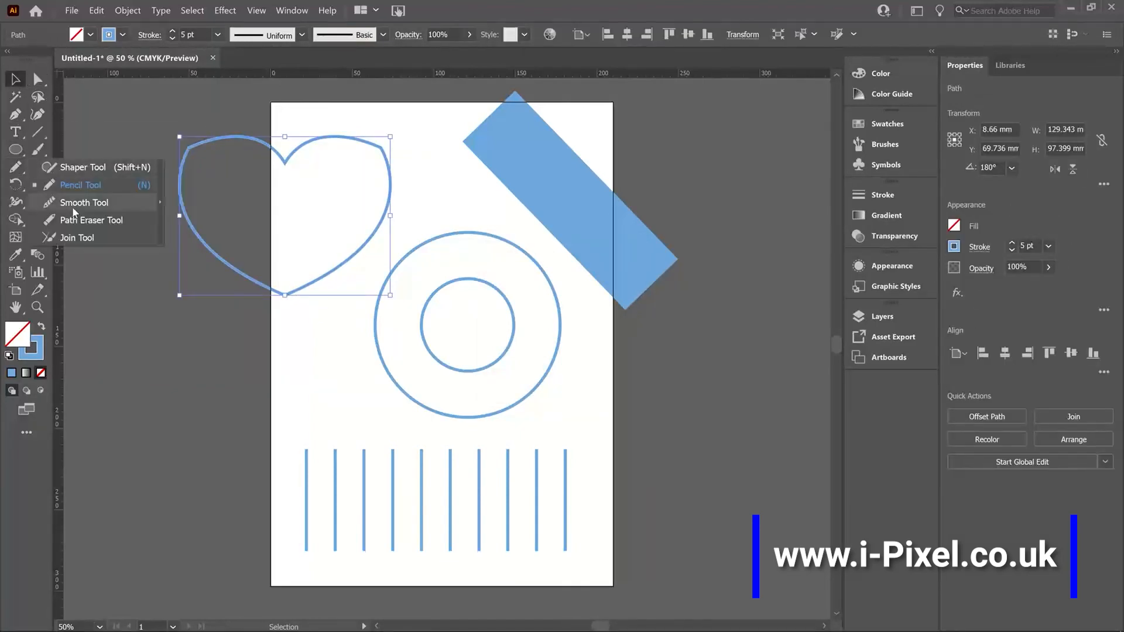
pyautogui.click(74, 209)
pyautogui.moveTo(231, 138)
pyautogui.mouseDown()
pyautogui.moveTo(188, 146)
pyautogui.moveTo(179, 207)
pyautogui.moveTo(210, 142)
pyautogui.moveTo(190, 142)
pyautogui.moveTo(193, 187)
pyautogui.moveTo(207, 140)
pyautogui.moveTo(181, 233)
pyautogui.mouseUp()
pyautogui.moveTo(367, 142); pyautogui.dragTo(407, 244)
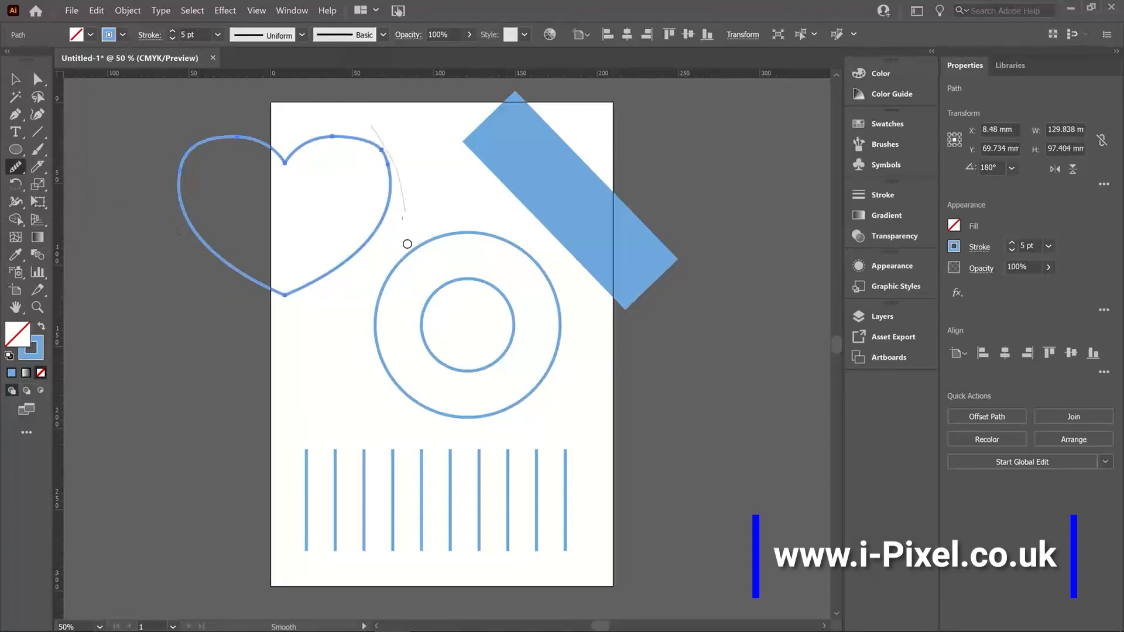
pyautogui.moveTo(325, 141)
pyautogui.mouseDown()
pyautogui.moveTo(368, 148)
pyautogui.moveTo(379, 226)
pyautogui.mouseUp()
pyautogui.moveTo(364, 143)
pyautogui.mouseDown()
pyautogui.moveTo(377, 193)
pyautogui.moveTo(377, 160)
pyautogui.mouseUp()
# Move the finished heart left so that most of it lies outside the artboard
pyautogui.click(15, 80)
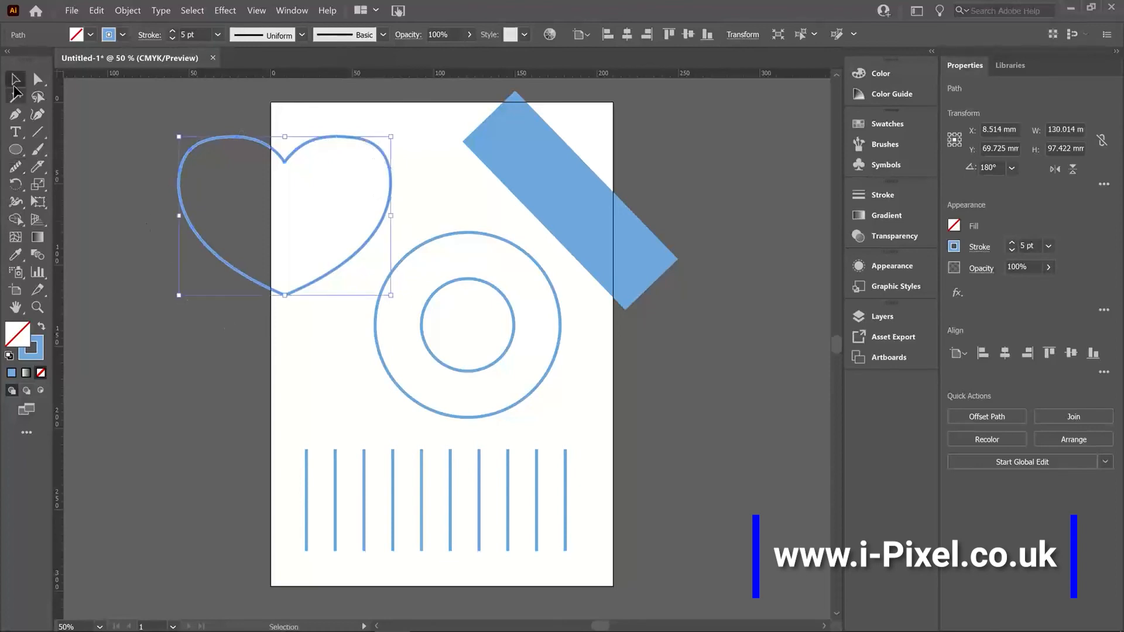
pyautogui.click(469, 482)
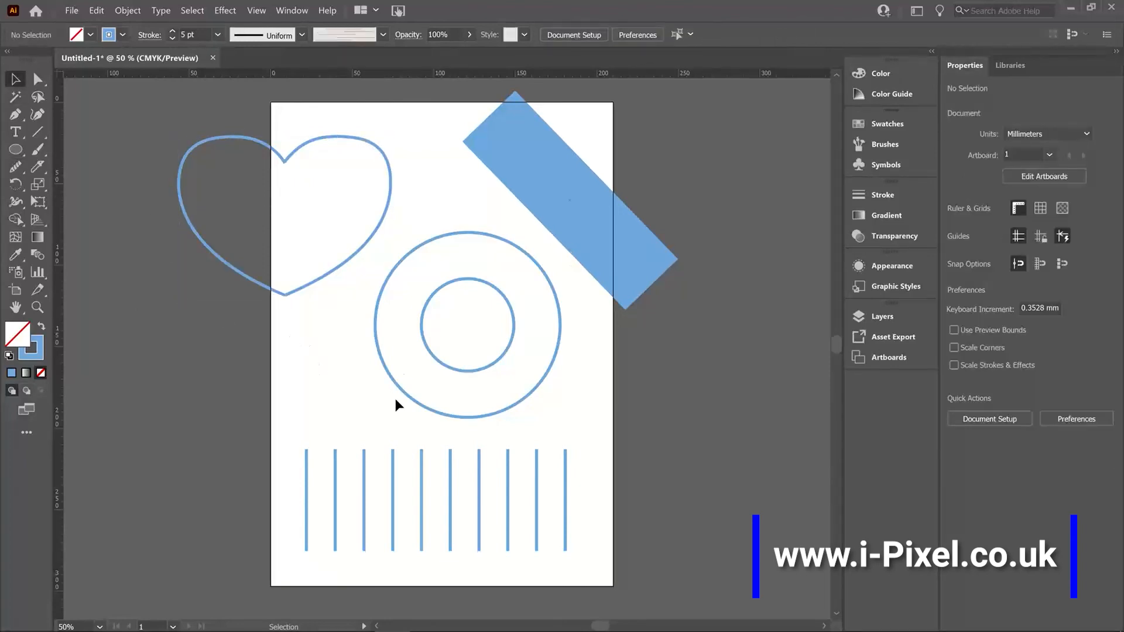
pyautogui.moveTo(271, 295); pyautogui.dragTo(172, 280)
pyautogui.click(271, 389)
# Draw a rectangle about 47 × 43 mm on the upper part of the artboard, above the circles
pyautogui.moveTo(15, 184); pyautogui.dragTo(85, 150)
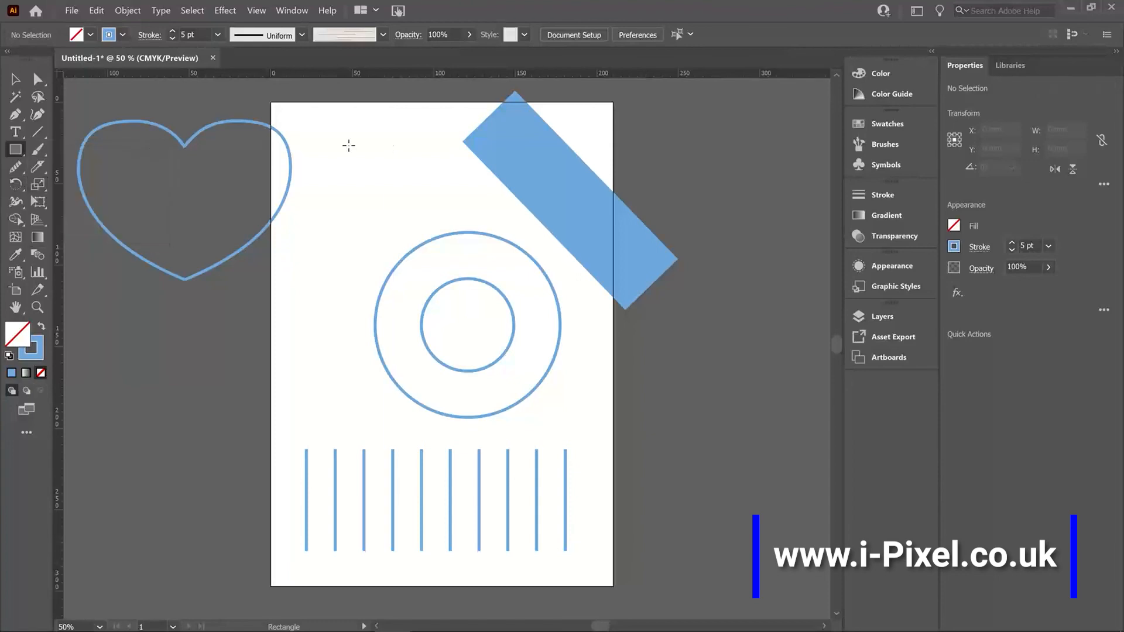
pyautogui.moveTo(347, 144); pyautogui.dragTo(425, 215)
# Shear the new rectangle along the vertical axis with a shear angle of 341°
pyautogui.rightClick(402, 201)
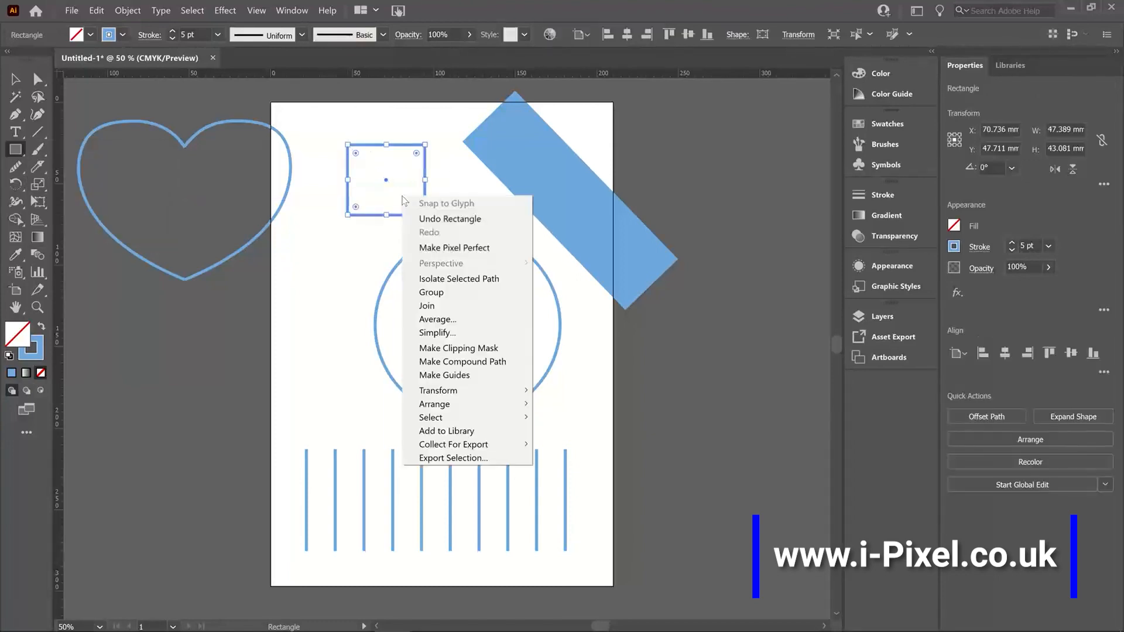
pyautogui.moveTo(445, 390)
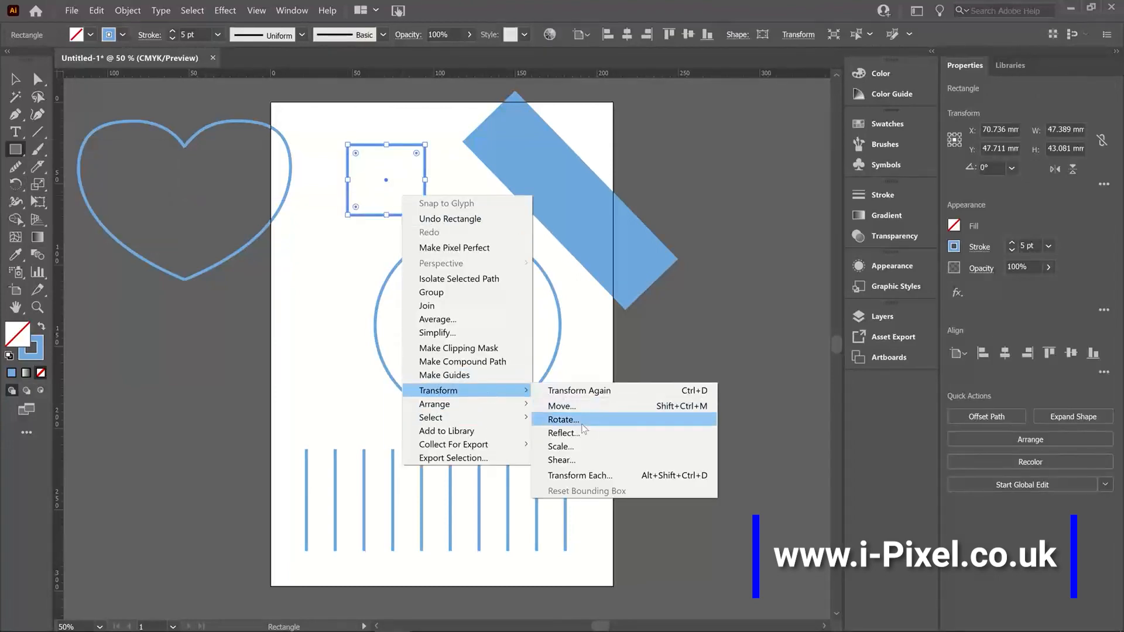
pyautogui.click(560, 460)
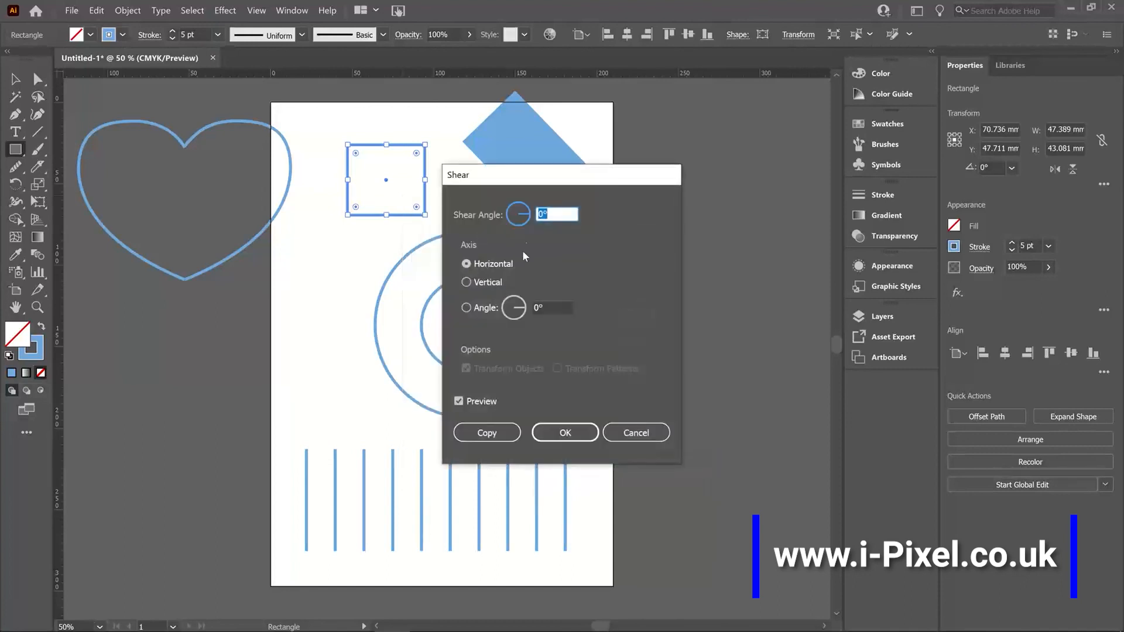
pyautogui.write('9')
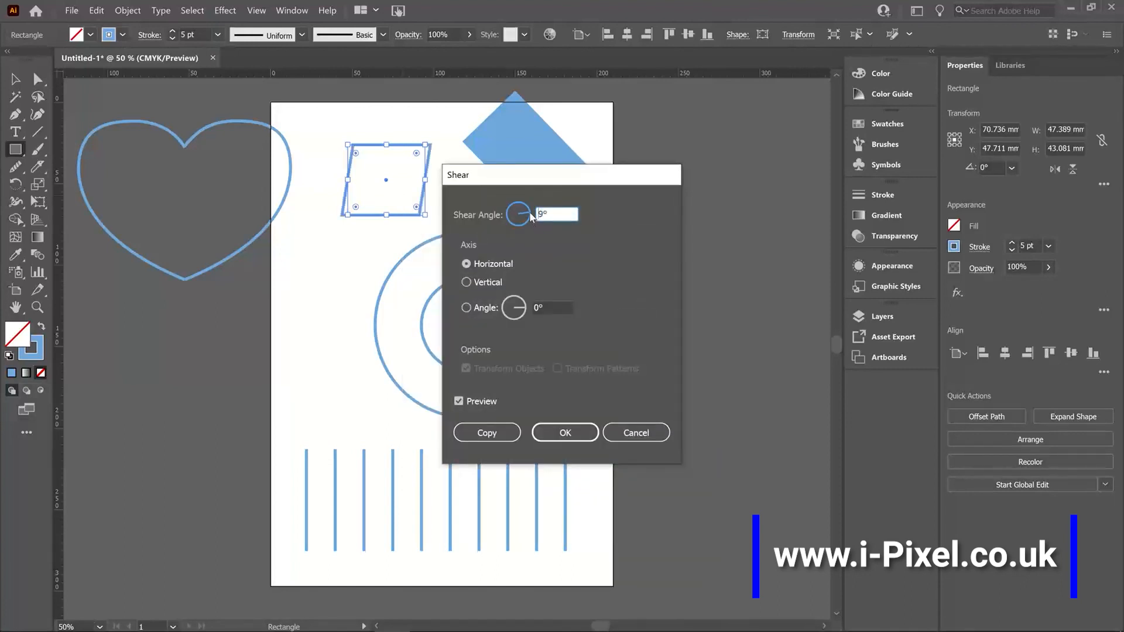
pyautogui.moveTo(530, 210); pyautogui.dragTo(530, 209)
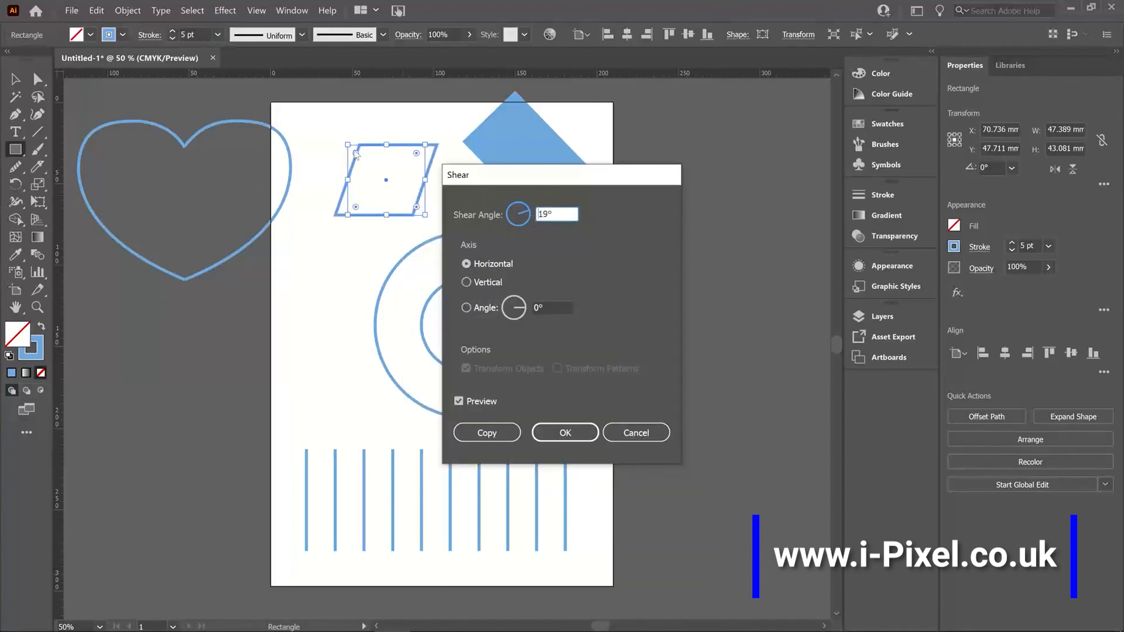
pyautogui.click(498, 284)
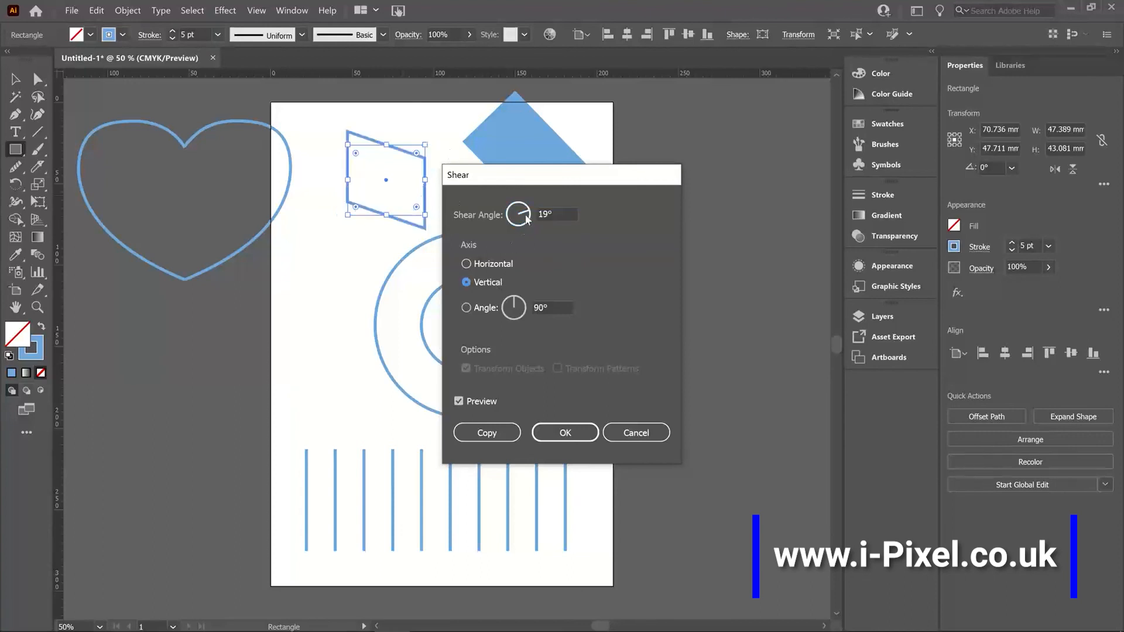
pyautogui.moveTo(528, 220); pyautogui.dragTo(530, 221)
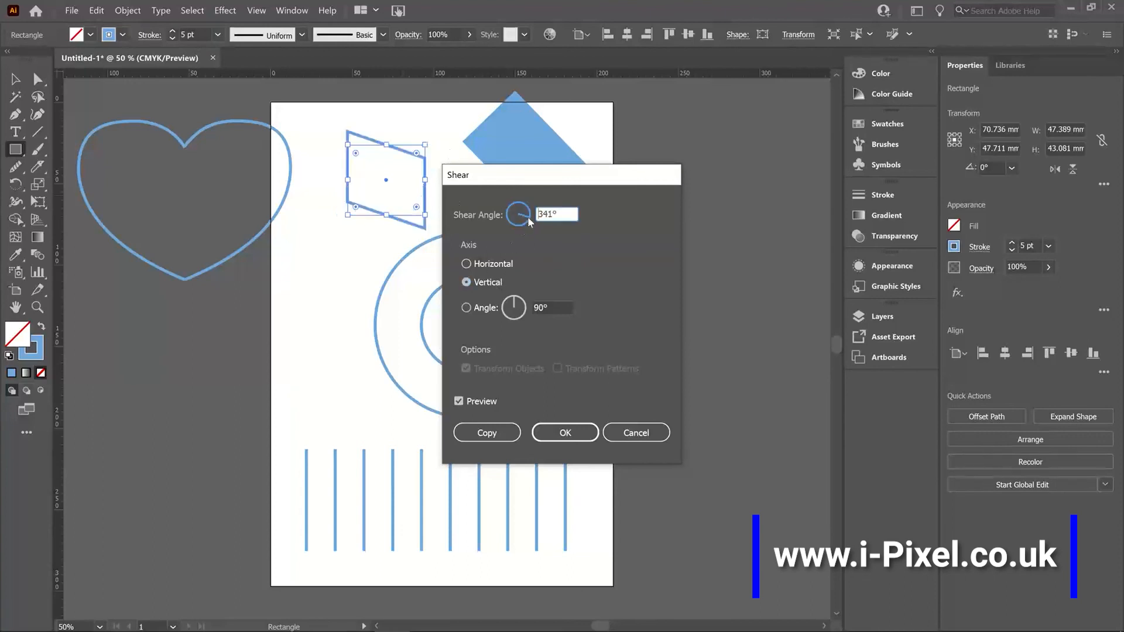
pyautogui.click(540, 436)
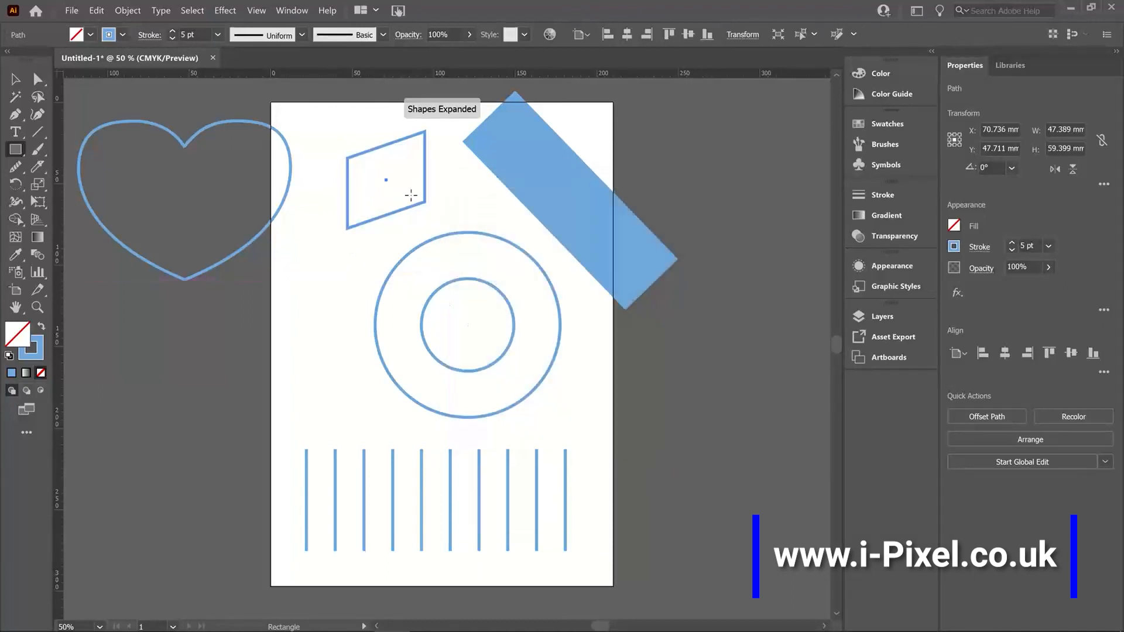
# Move the sheared shape to the left of the large circle and shear it freehand to about 51 × 65 mm, sloping down to the right
pyautogui.click(16, 84)
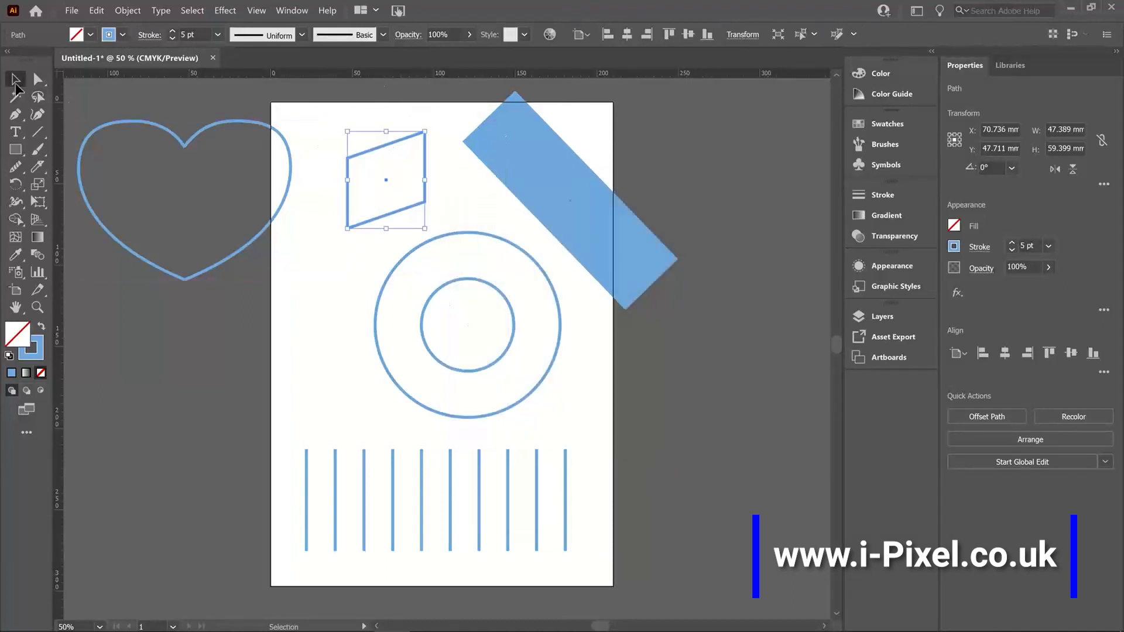
pyautogui.moveTo(397, 209); pyautogui.dragTo(340, 316)
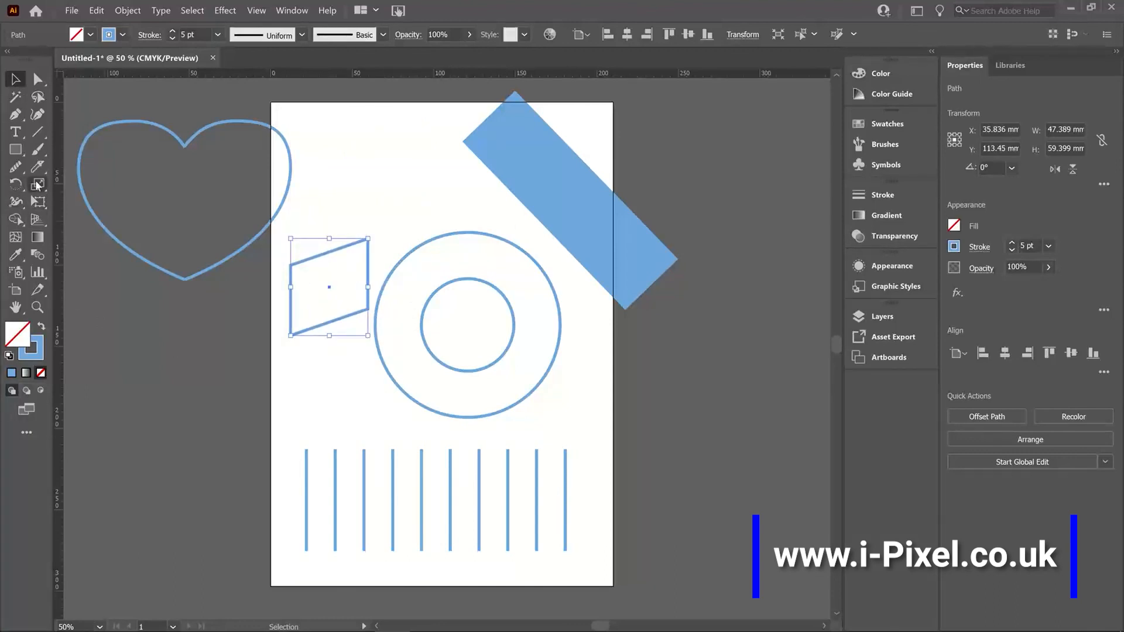
pyautogui.click(38, 184)
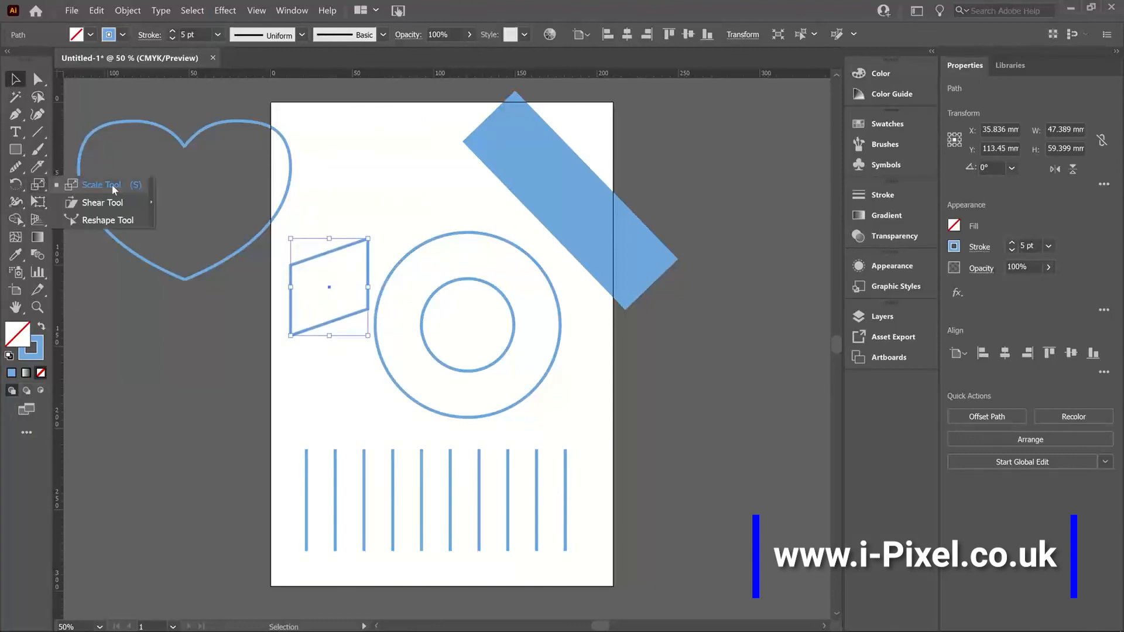
pyautogui.click(97, 203)
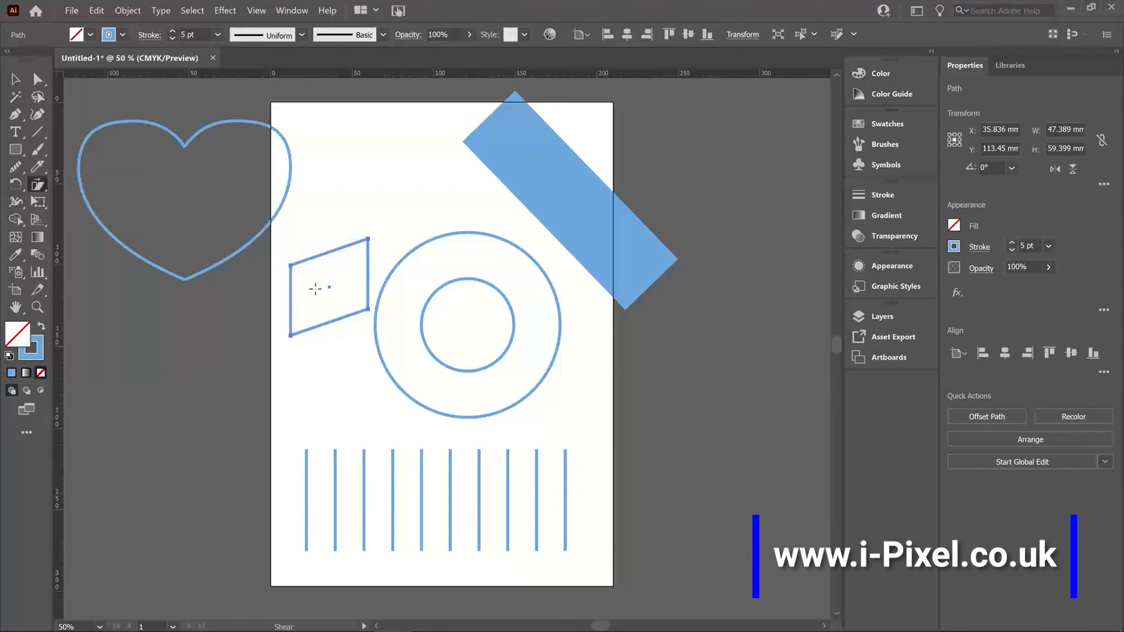
pyautogui.moveTo(365, 265); pyautogui.dragTo(368, 297)
pyautogui.moveTo(316, 363)
pyautogui.mouseDown()
pyautogui.moveTo(337, 364)
pyautogui.moveTo(311, 346)
pyautogui.moveTo(310, 325)
pyautogui.moveTo(317, 356)
pyautogui.mouseUp()
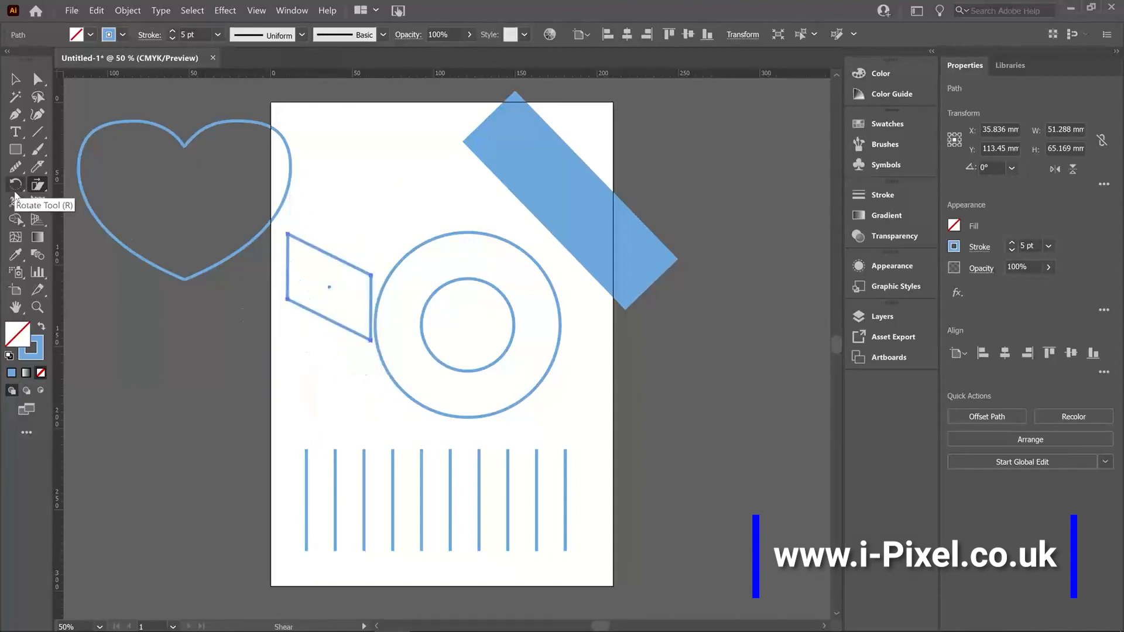
pyautogui.click(20, 187)
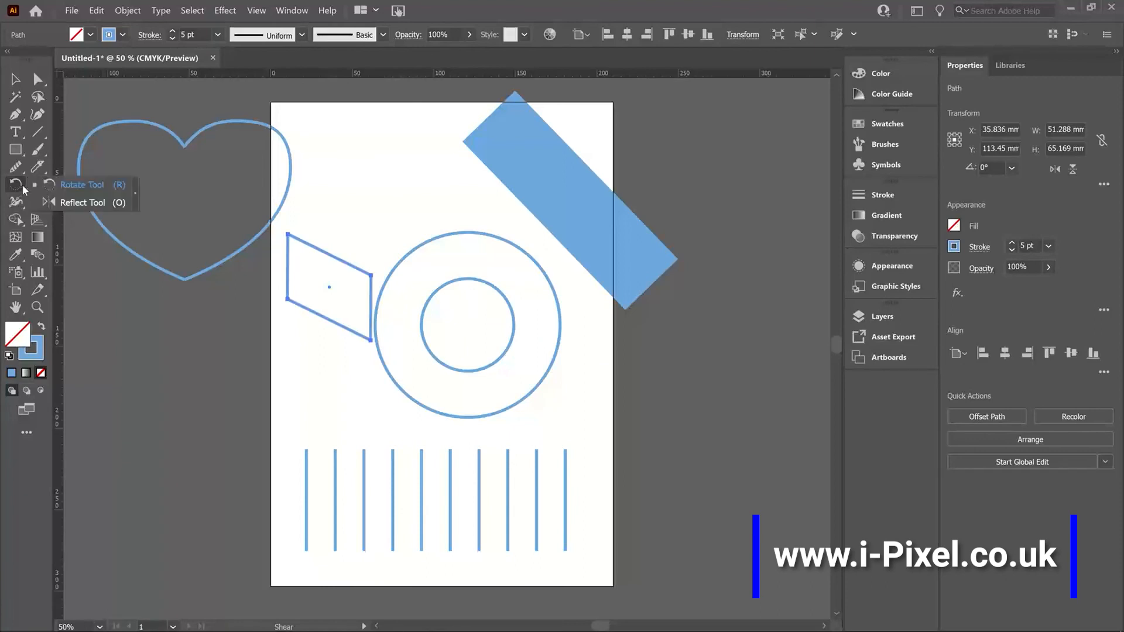
pyautogui.click(33, 187)
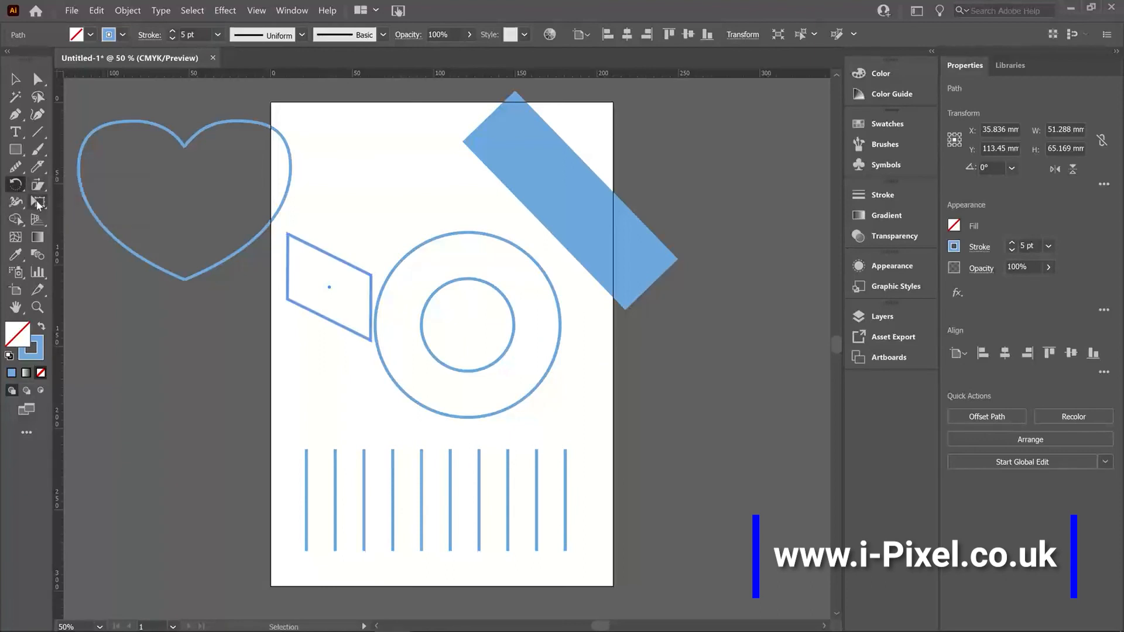
pyautogui.rightClick(341, 259)
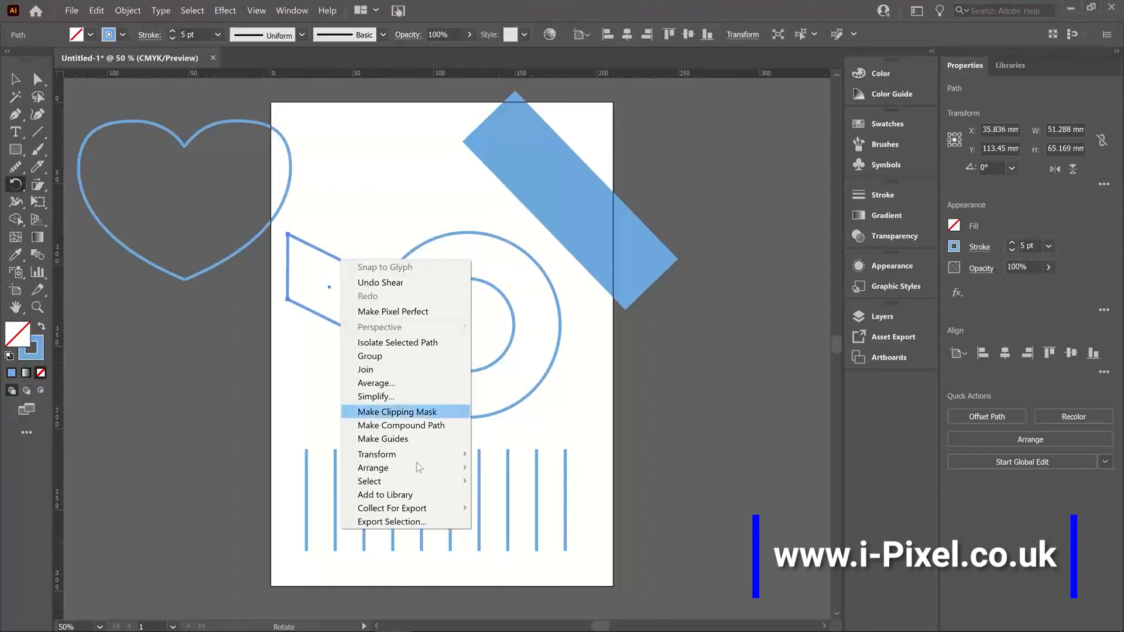
pyautogui.moveTo(413, 458)
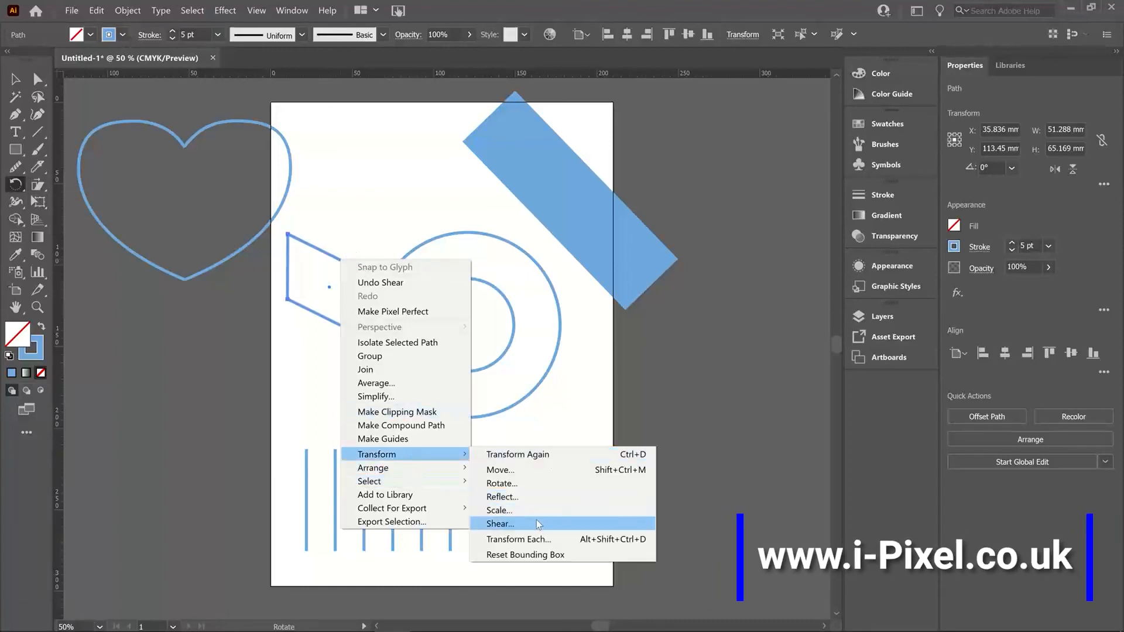